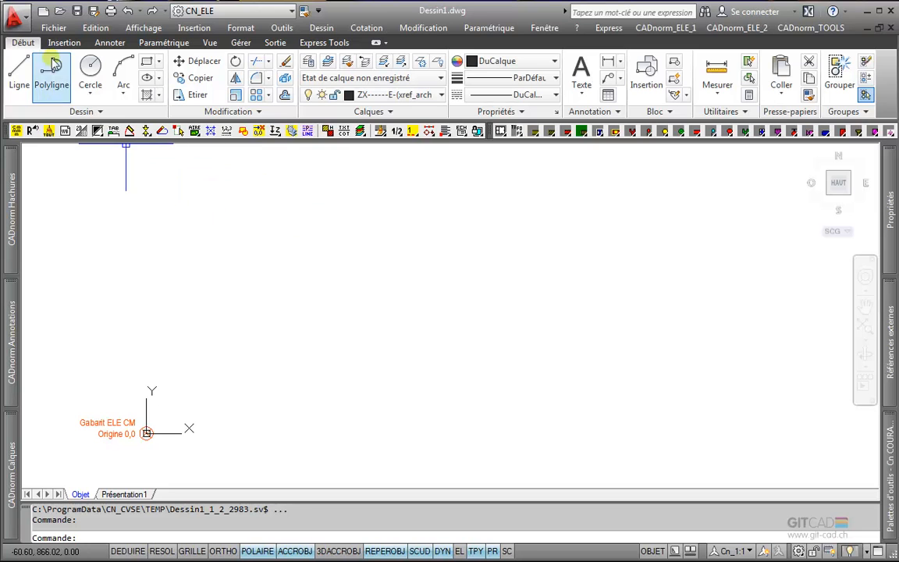
Step: Open the drawing "01 - Nettoyage d'une base architecturale.dwg", ignoring its unresolved references
{"action": "left_click", "coordinate": [58, 12]}
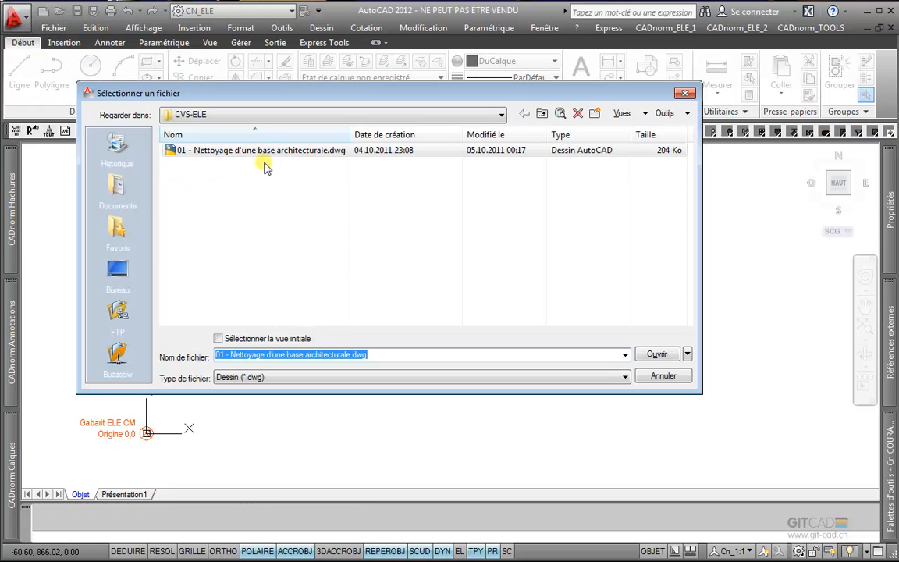
{"action": "left_click", "coordinate": [209, 151]}
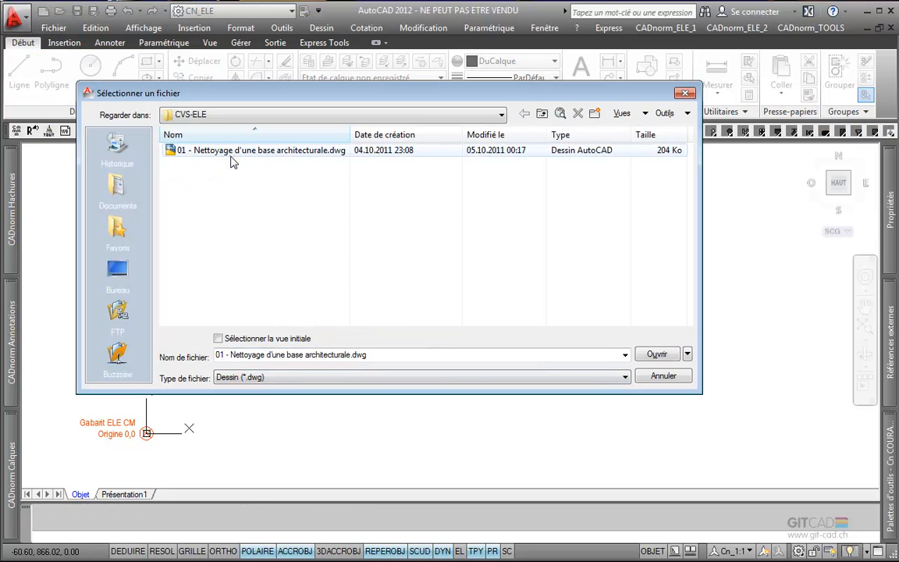
{"action": "left_click", "coordinate": [657, 356]}
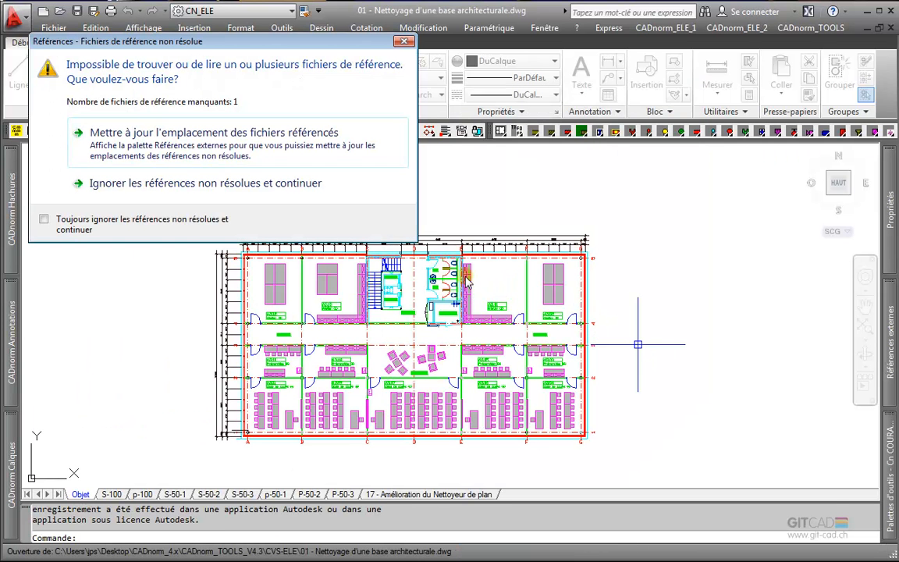
{"action": "left_click_drag", "start_coordinate": [305, 40], "coordinate": [499, 171]}
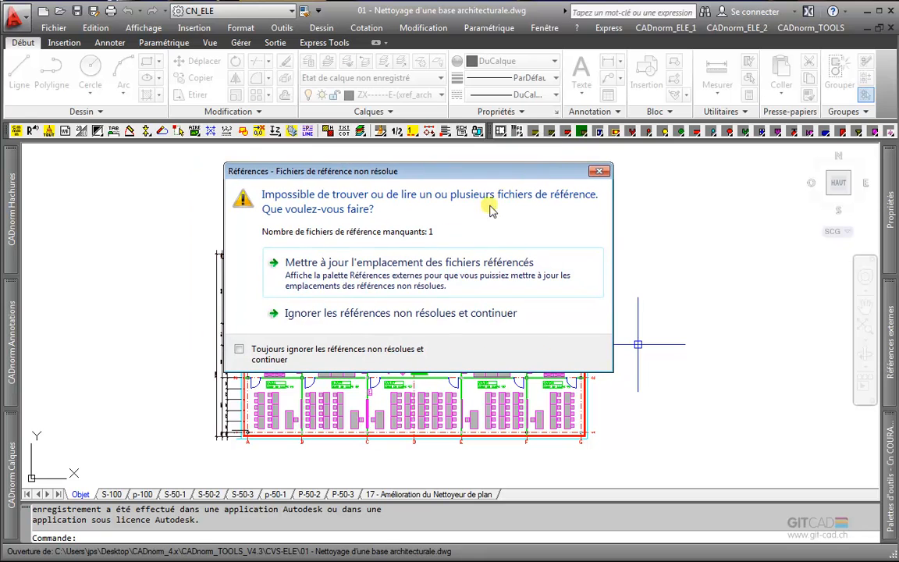
{"action": "left_click", "coordinate": [442, 314]}
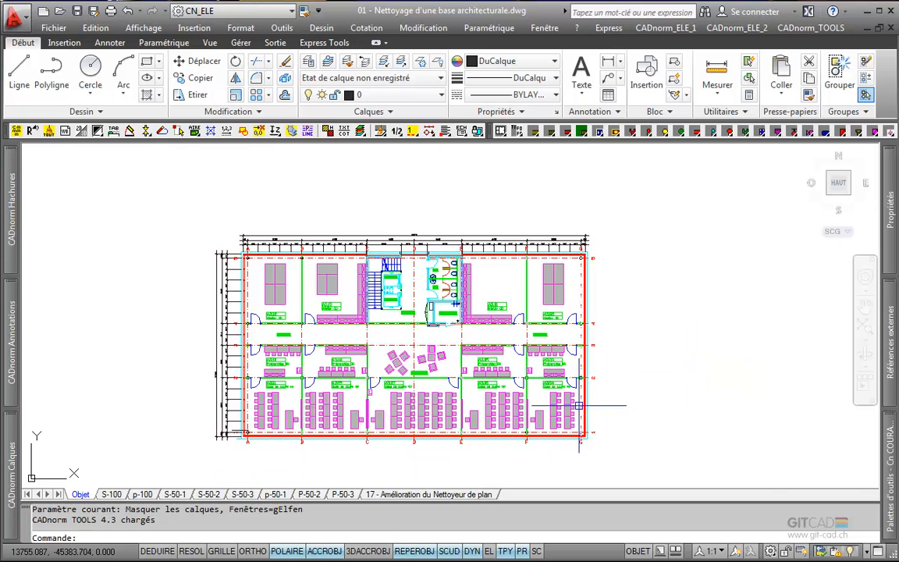
Step: Examine the architectural floor plan's rooms, furniture, labels and dimensions, up close and as a whole
{"action": "scroll", "coordinate": [528, 403], "scroll_direction": "up", "scroll_amount": 8}
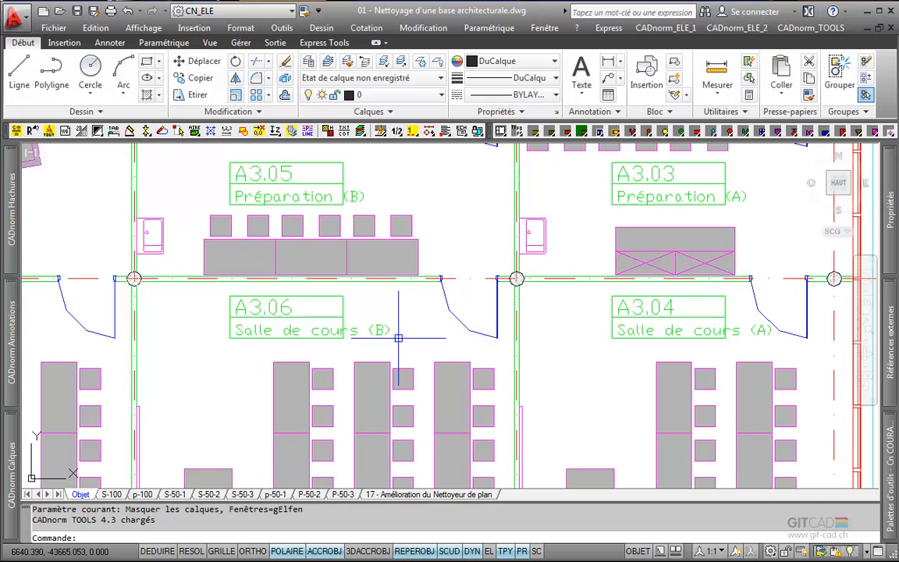
{"action": "scroll", "coordinate": [406, 342], "scroll_direction": "down", "scroll_amount": 2}
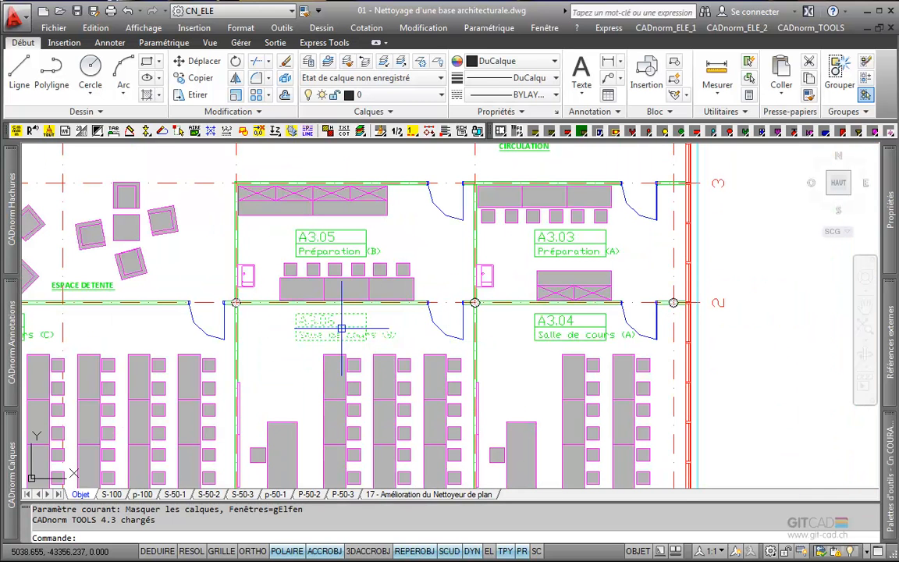
{"action": "scroll", "coordinate": [482, 347], "scroll_direction": "down", "scroll_amount": 2}
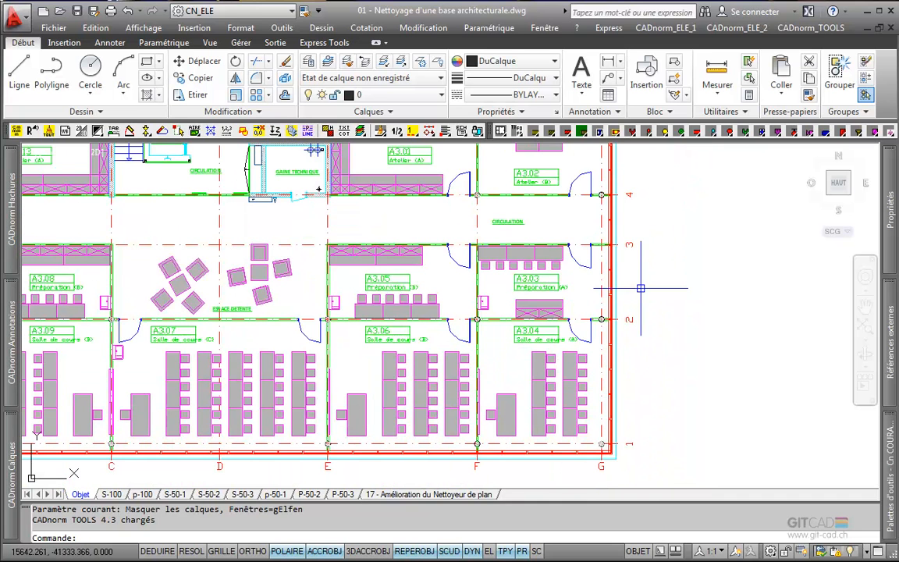
{"action": "scroll", "coordinate": [639, 289], "scroll_direction": "down", "scroll_amount": 2}
{"action": "scroll", "coordinate": [646, 301], "scroll_direction": "down", "scroll_amount": 2}
{"action": "scroll", "coordinate": [645, 320], "scroll_direction": "up", "scroll_amount": 2}
{"action": "mouse_move", "coordinate": [657, 274]}
{"action": "middle_mouse_down"}
{"action": "mouse_move", "coordinate": [646, 320]}
{"action": "mouse_move", "coordinate": [668, 338]}
{"action": "middle_mouse_up"}
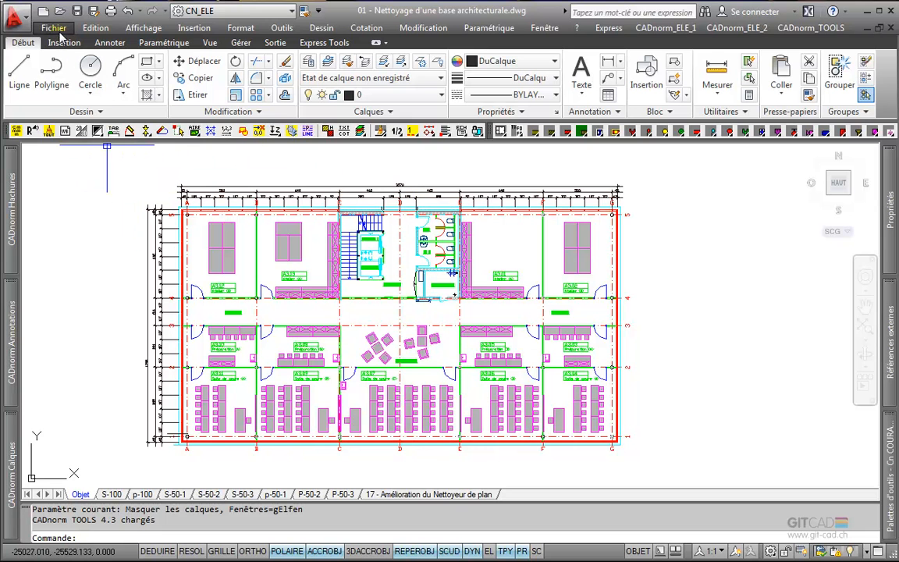
Step: Create a new drawing from the acadiso.dwt template and turn off its grid display
{"action": "left_click", "coordinate": [14, 13]}
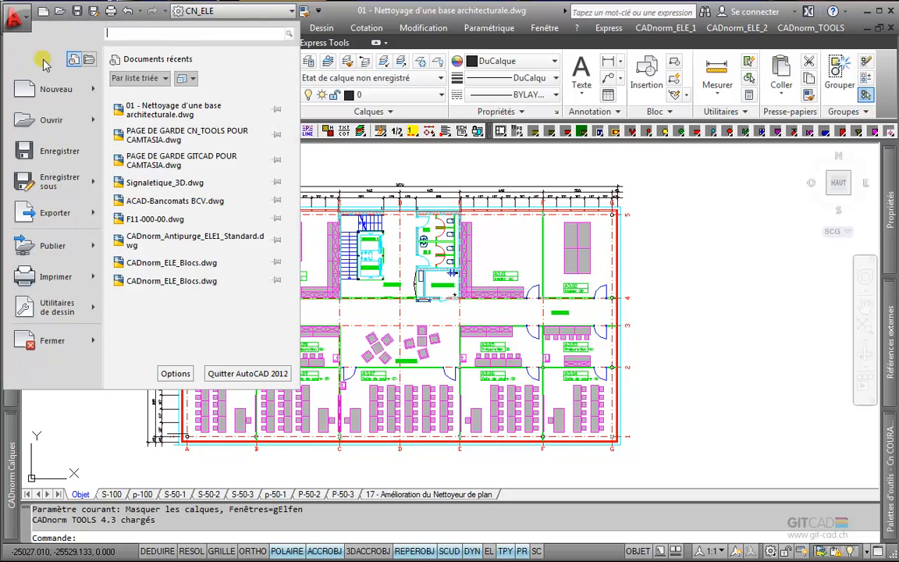
{"action": "mouse_move", "coordinate": [48, 89]}
{"action": "left_click", "coordinate": [153, 90]}
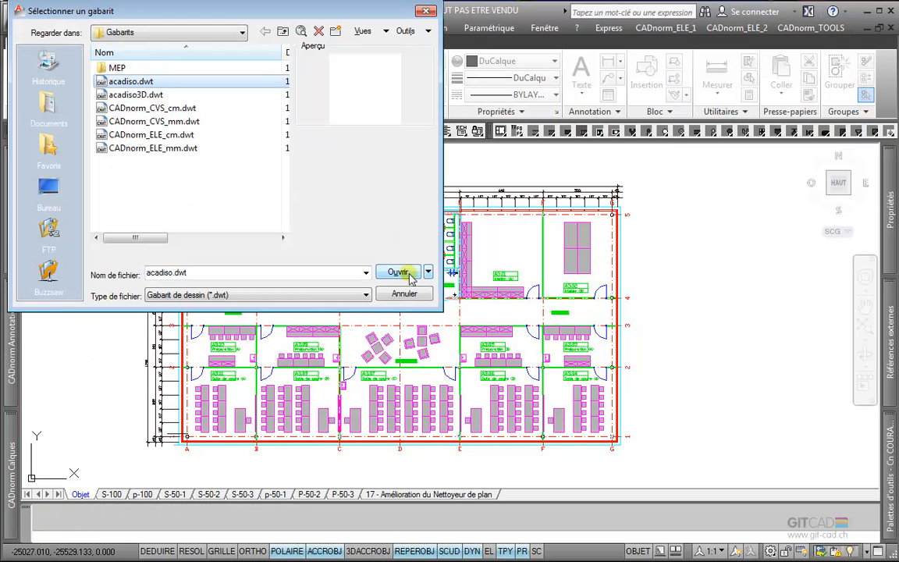
{"action": "left_click", "coordinate": [398, 272]}
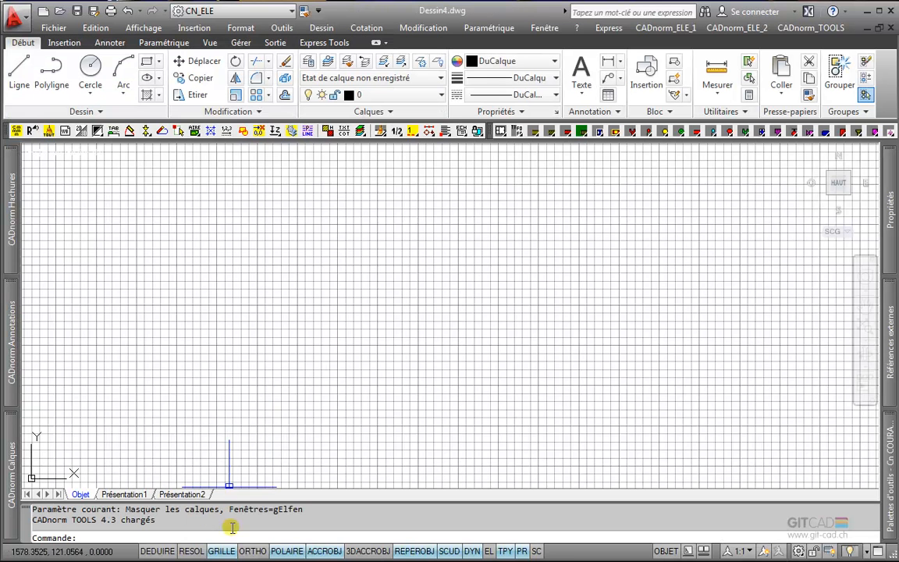
{"action": "left_click", "coordinate": [222, 551]}
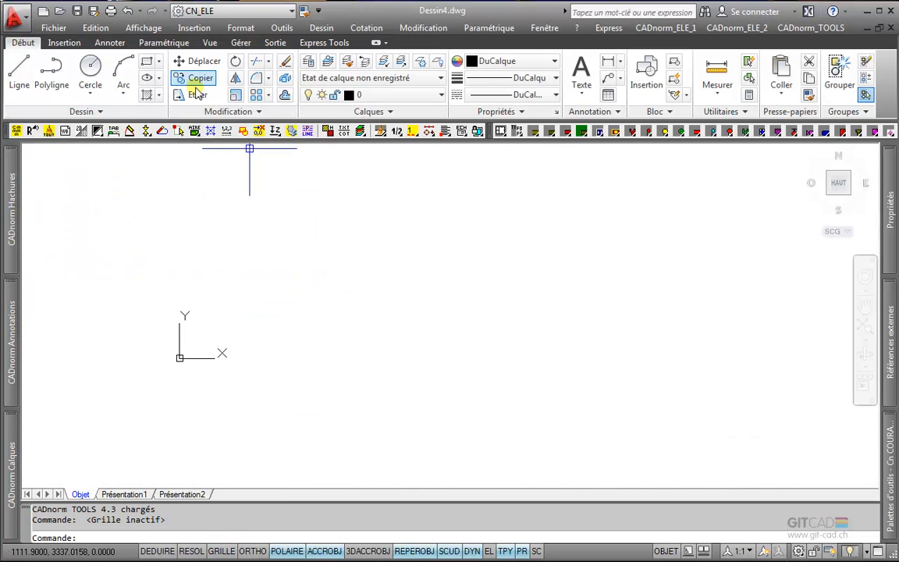
Step: Attach "01 - Nettoyage d'une base architecturale.dwg" as a DWG reference of type Superposition, at scale 1.00 and insertion point 0,0,0
{"action": "left_click", "coordinate": [191, 30]}
{"action": "left_click", "coordinate": [195, 60]}
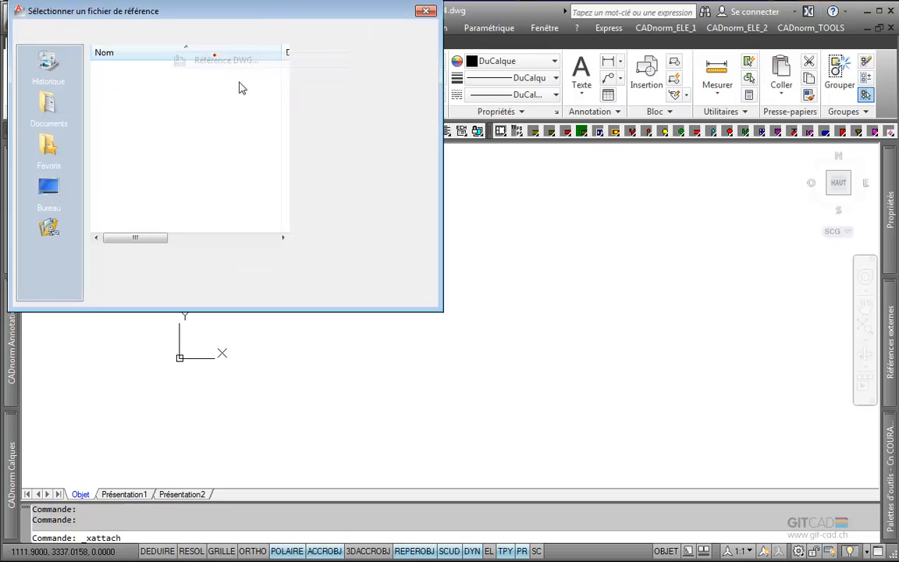
{"action": "left_click", "coordinate": [190, 70]}
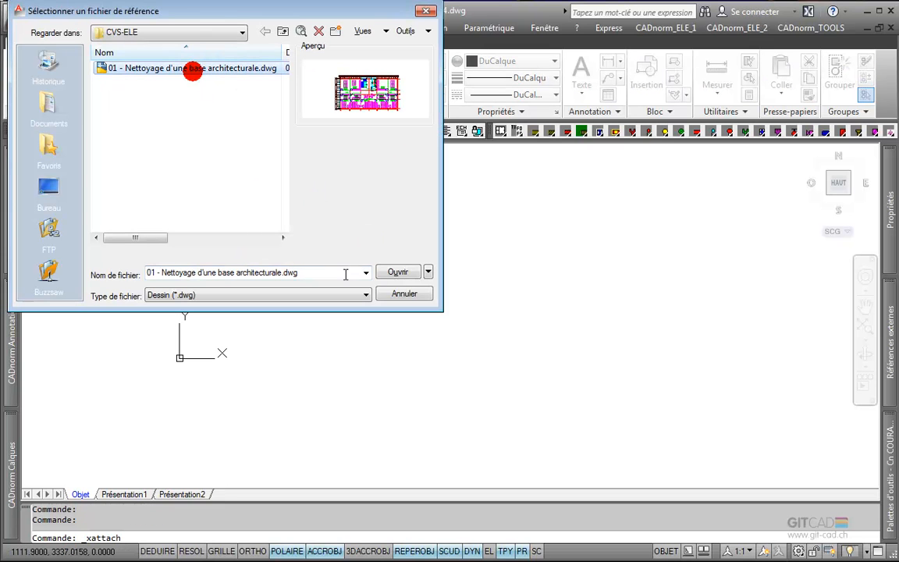
{"action": "left_click", "coordinate": [397, 271]}
{"action": "left_click", "coordinate": [369, 361]}
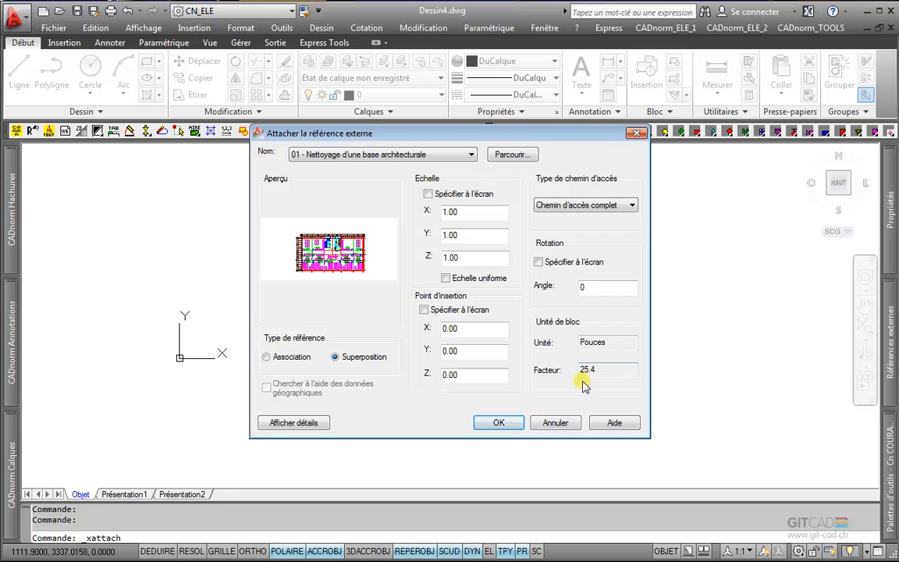
{"action": "left_click", "coordinate": [486, 426]}
Step: Inspect the attached floor plan at full extents and up close around the ESPACE DETENTE area
{"action": "middle_click", "coordinate": [478, 362]}
{"action": "middle_click", "coordinate": [477, 362]}
{"action": "middle_click_drag", "start_coordinate": [320, 345], "coordinate": [617, 294]}
{"action": "scroll", "coordinate": [360, 271], "scroll_direction": "up", "scroll_amount": 6}
{"action": "scroll", "coordinate": [366, 468], "scroll_direction": "up", "scroll_amount": 5}
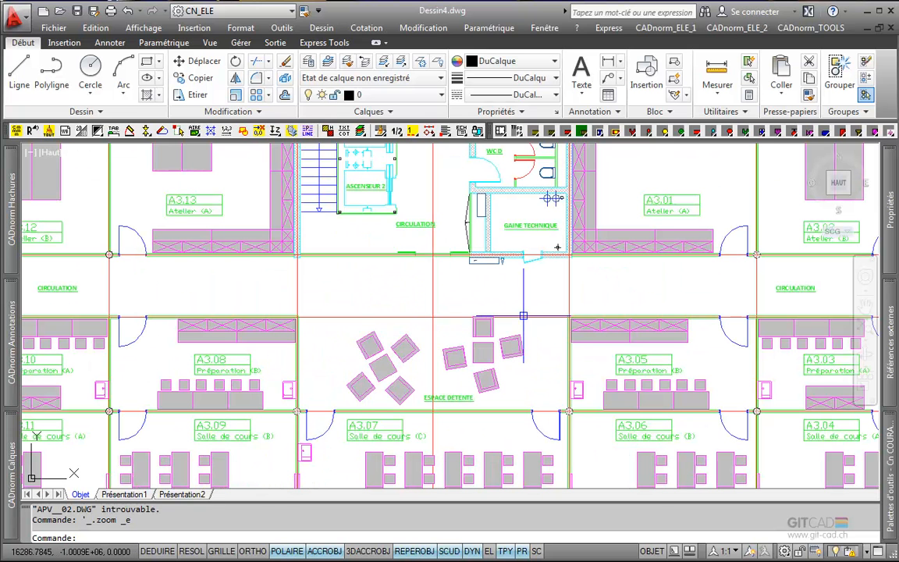
{"action": "scroll", "coordinate": [534, 322], "scroll_direction": "up", "scroll_amount": 3}
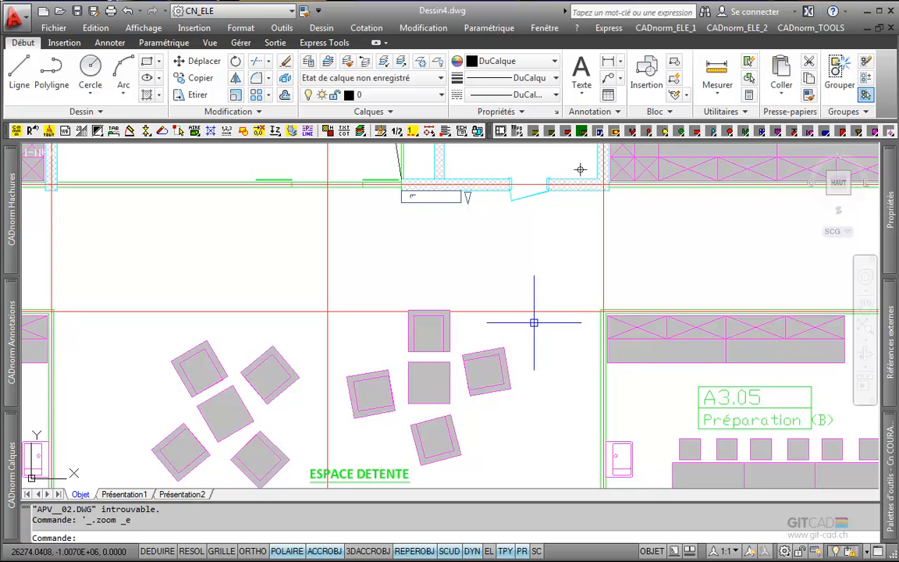
{"action": "scroll", "coordinate": [534, 320], "scroll_direction": "down", "scroll_amount": 8}
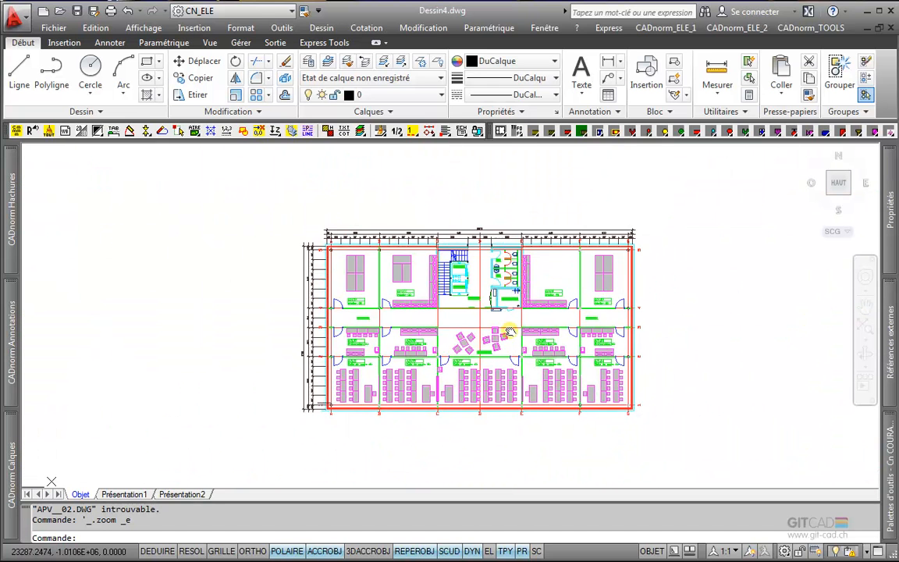
Step: Close the new test drawing without saving its changes
{"action": "mouse_move", "coordinate": [440, 344]}
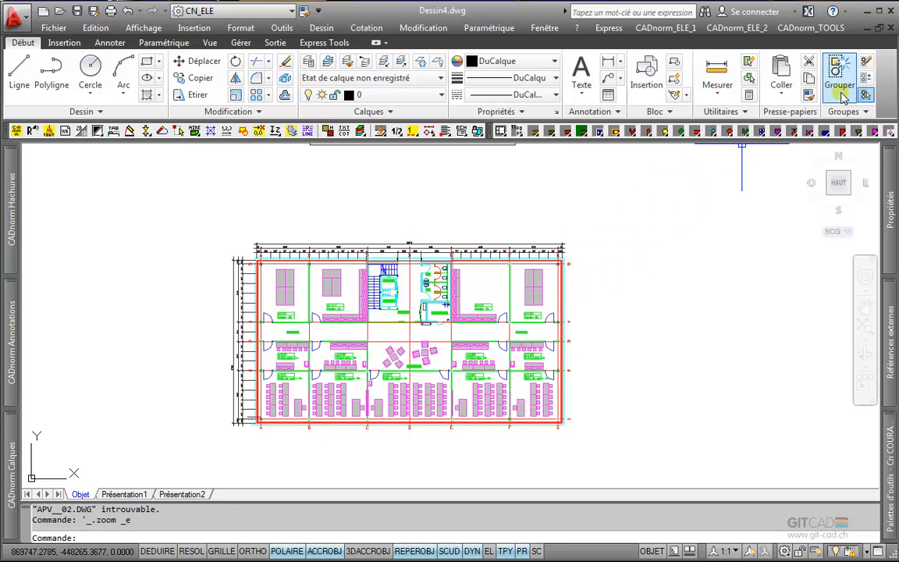
{"action": "left_click", "coordinate": [890, 28]}
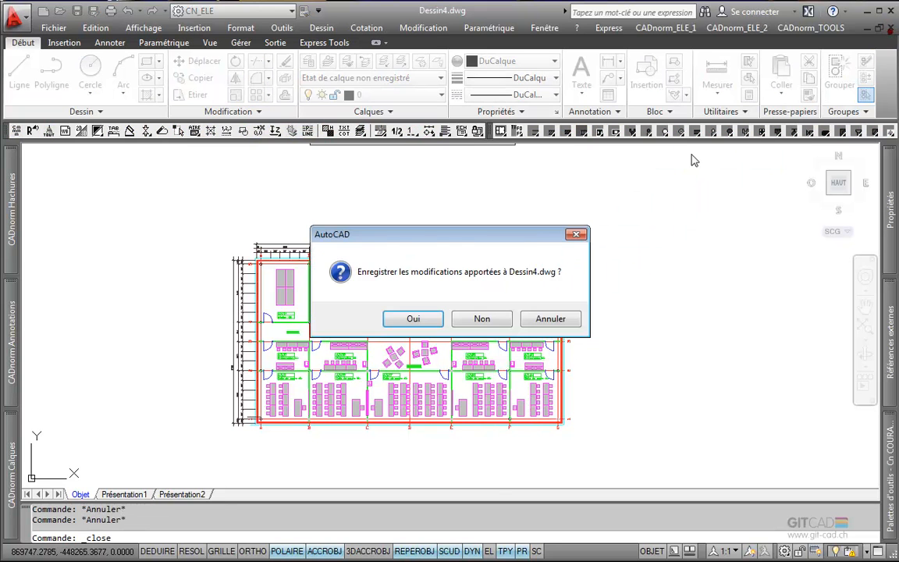
{"action": "left_click", "coordinate": [475, 316]}
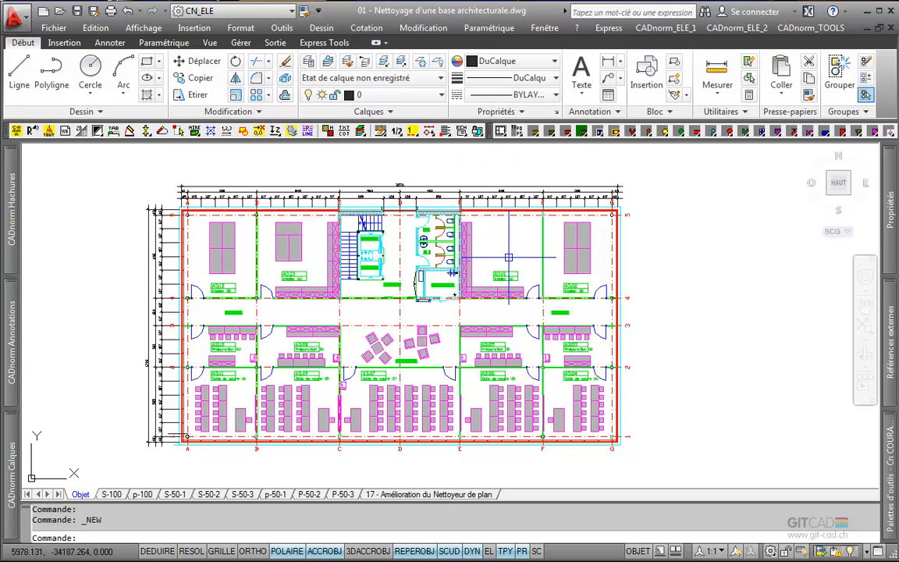
Step: Run the plan cleaner (CLEANPLAN) on the architectural drawing with all delete, modify and purge options enabled and colours converted to a single colour
{"action": "left_click", "coordinate": [383, 130]}
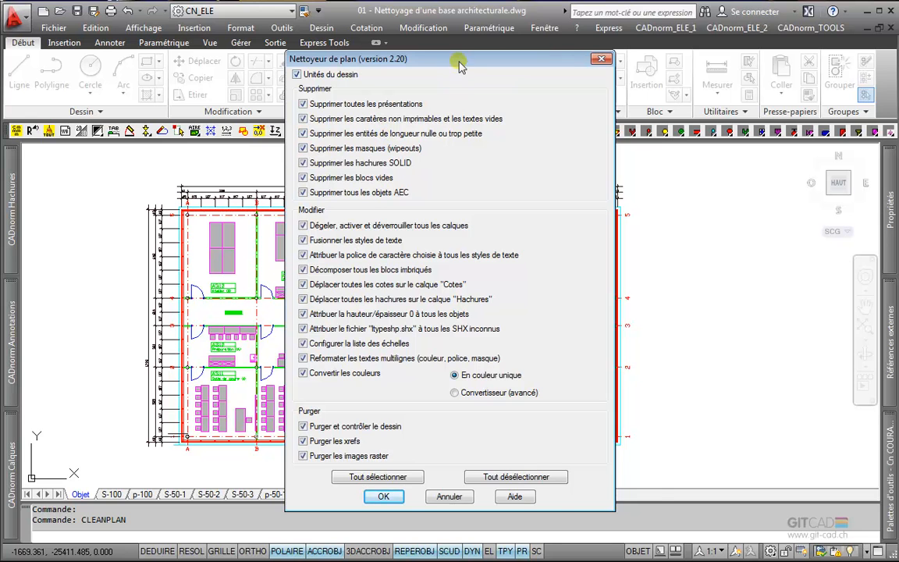
{"action": "left_click_drag", "start_coordinate": [459, 66], "coordinate": [504, 68]}
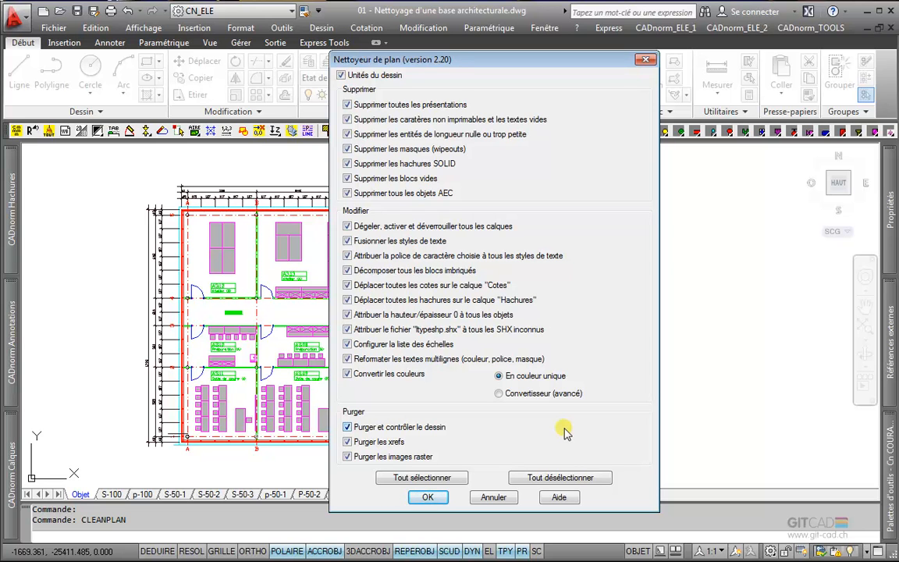
{"action": "left_click", "coordinate": [428, 498]}
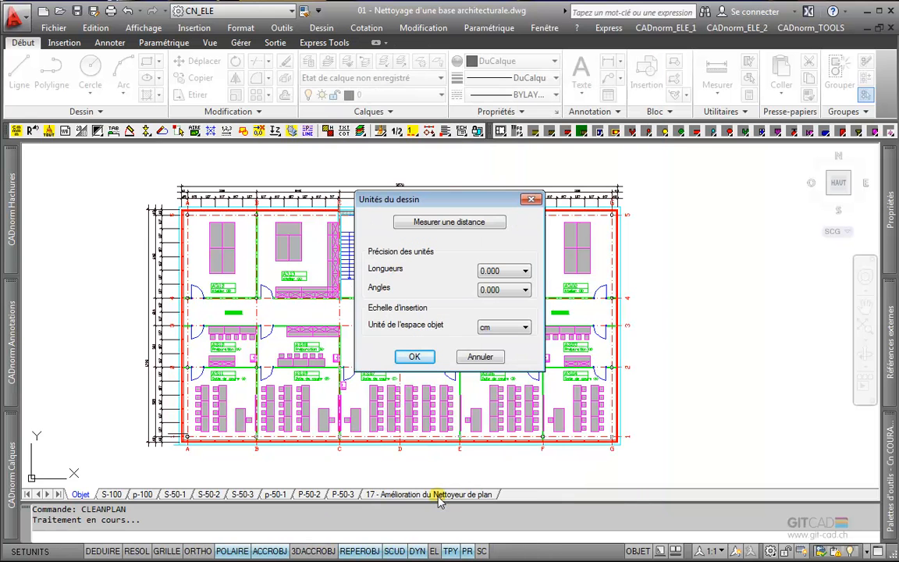
Step: Measure one 107 dimension interval along the upper facade between axes B and C to check the drawing units
{"action": "left_click", "coordinate": [432, 223]}
{"action": "scroll", "coordinate": [285, 250], "scroll_direction": "up", "scroll_amount": 5}
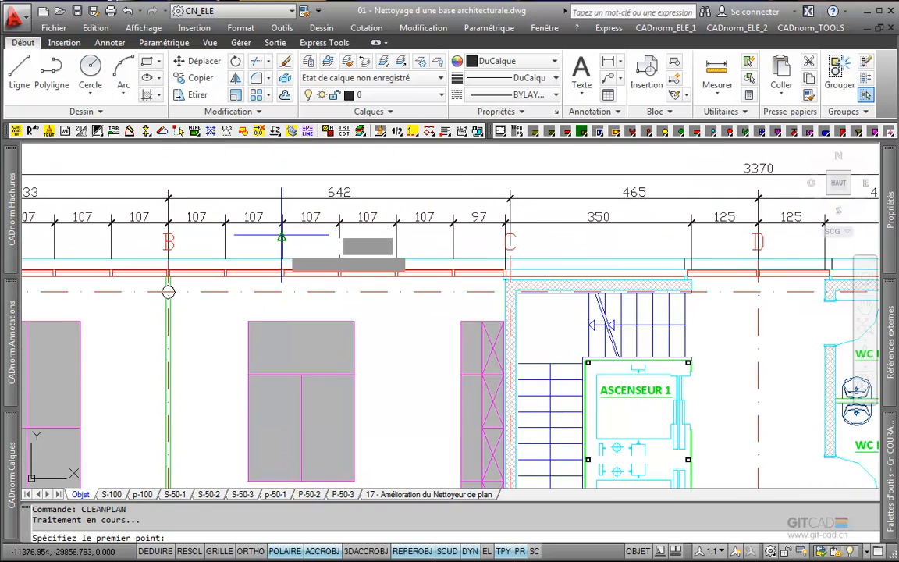
{"action": "scroll", "coordinate": [282, 221], "scroll_direction": "up", "scroll_amount": 3}
{"action": "left_click", "coordinate": [281, 211]}
{"action": "left_click", "coordinate": [392, 210]}
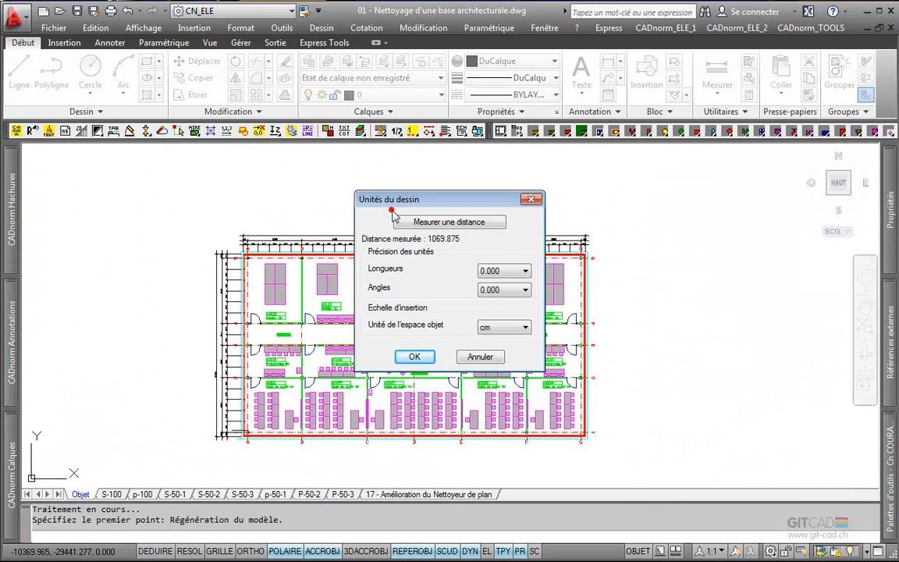
Step: Set the model space insertion unit to mm and accept the drawing units with 0.000 precision
{"action": "left_click", "coordinate": [498, 329]}
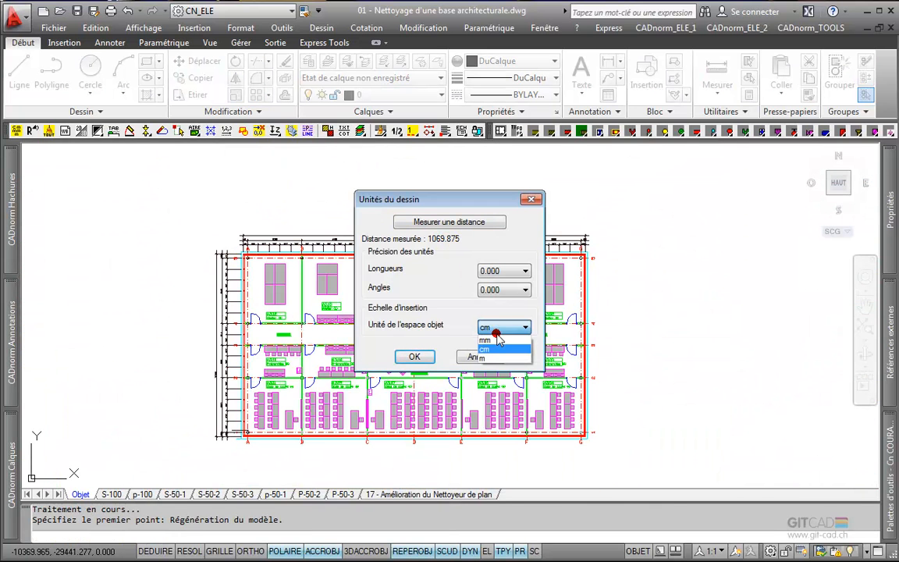
{"action": "left_click", "coordinate": [496, 337]}
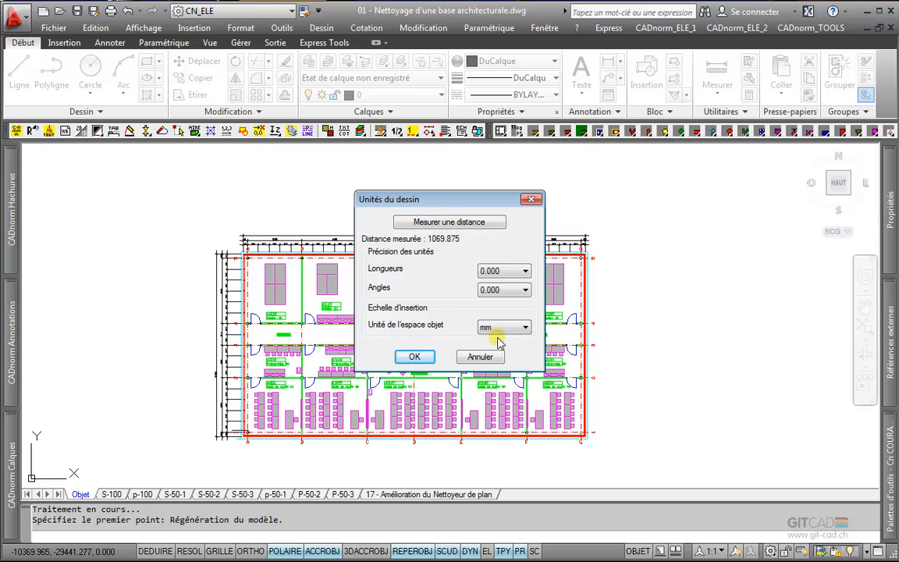
{"action": "left_click", "coordinate": [418, 359]}
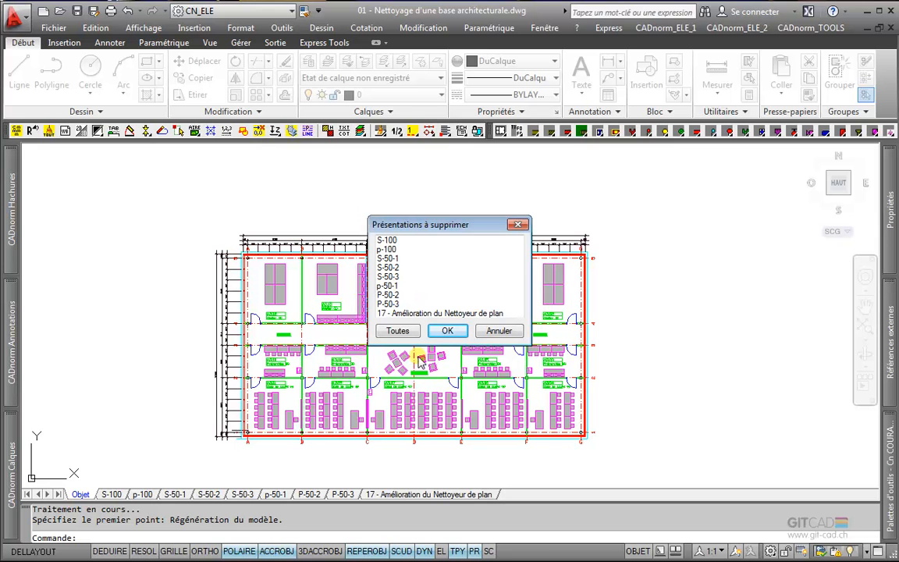
Step: Approve the deletion of all layouts, all AEC objects and every entity below the minimum length of 2.0
{"action": "left_click", "coordinate": [406, 331]}
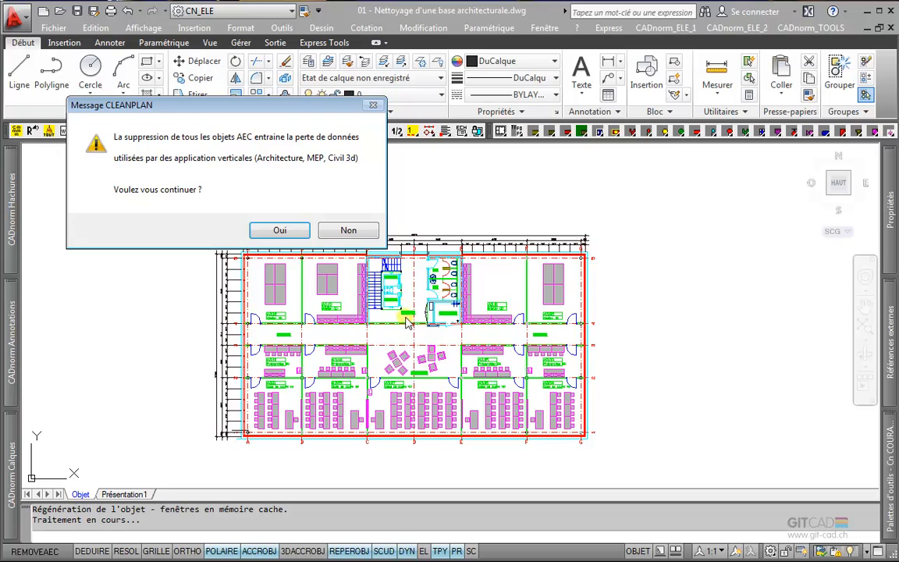
{"action": "left_click", "coordinate": [281, 231]}
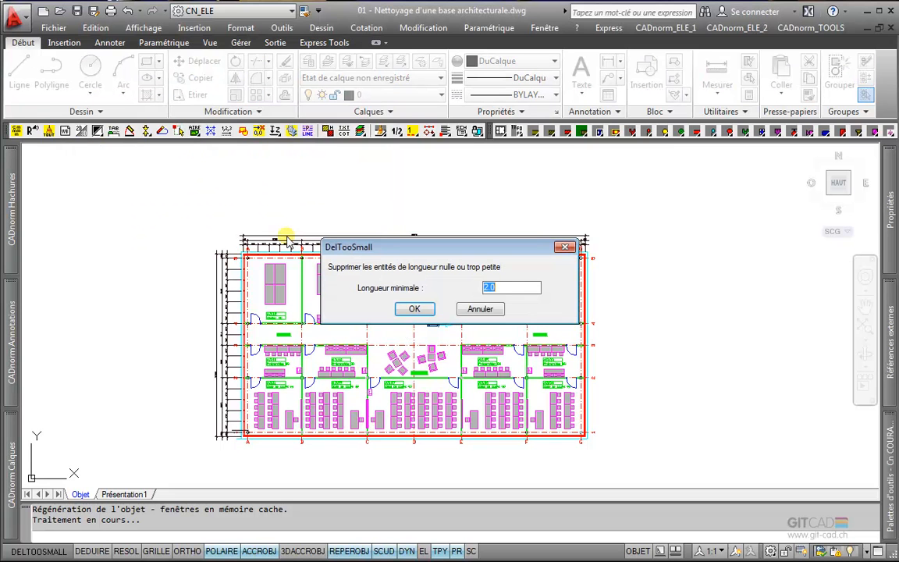
{"action": "left_click", "coordinate": [415, 309]}
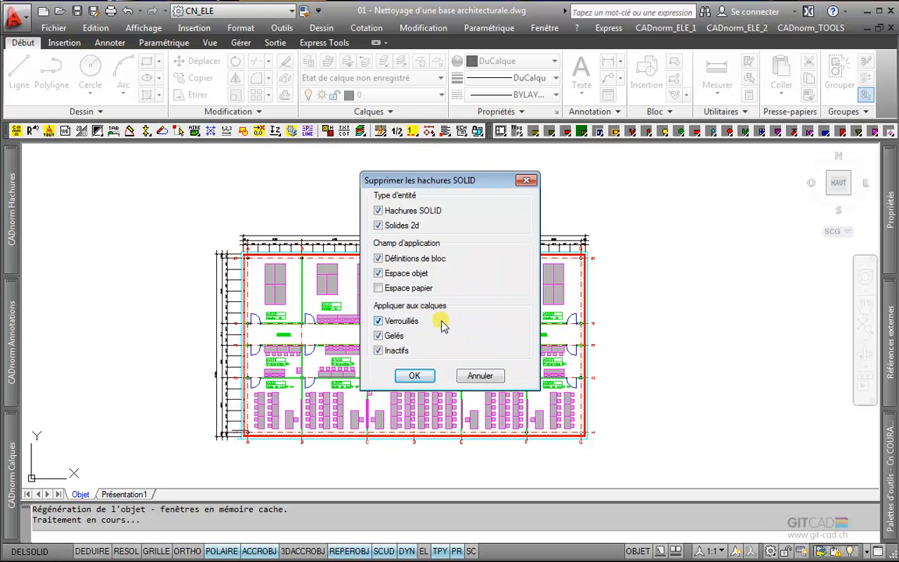
Step: Remove SOLID hatches and 2D solids from block definitions and model space, and move dimensions to the COTES layer, including locked, frozen and inactive layers
{"action": "left_click", "coordinate": [415, 376]}
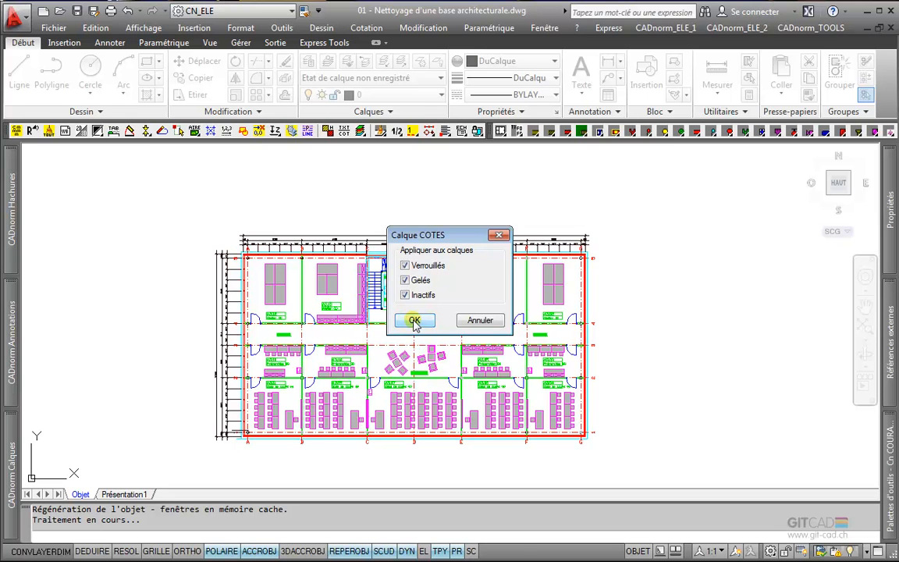
{"action": "left_click", "coordinate": [415, 321]}
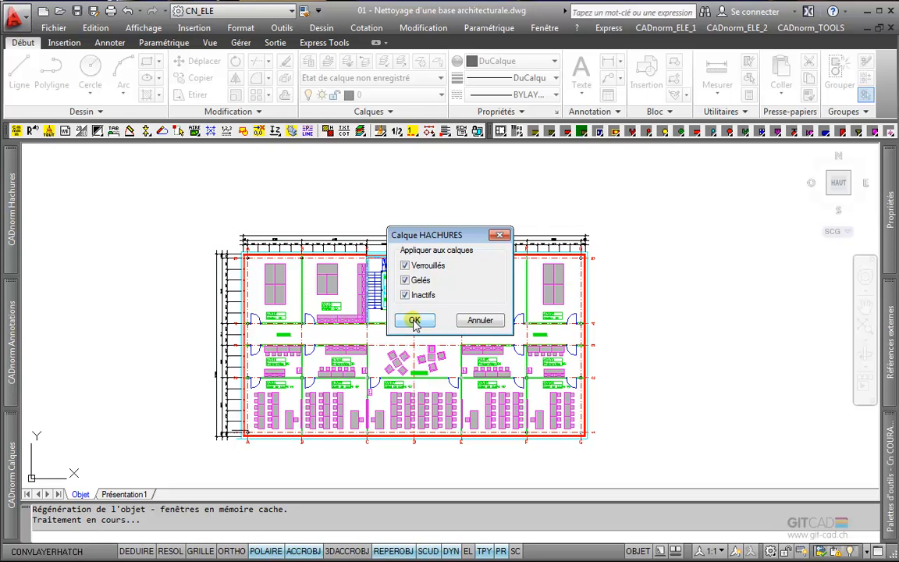
Step: Move hatches to the HACHURES layer, including locked, frozen and inactive layers, and merge the text styles into STANDARD
{"action": "left_click", "coordinate": [414, 321]}
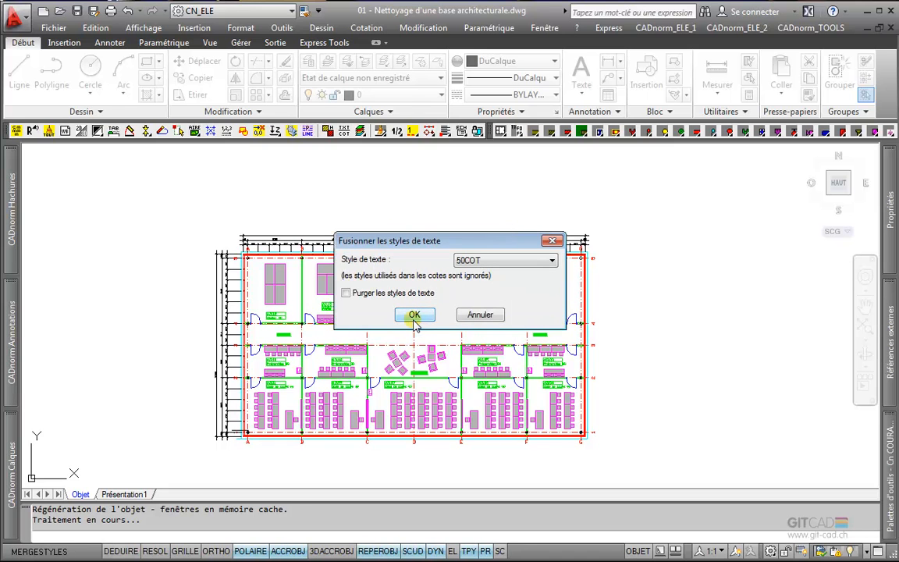
{"action": "left_click", "coordinate": [488, 260]}
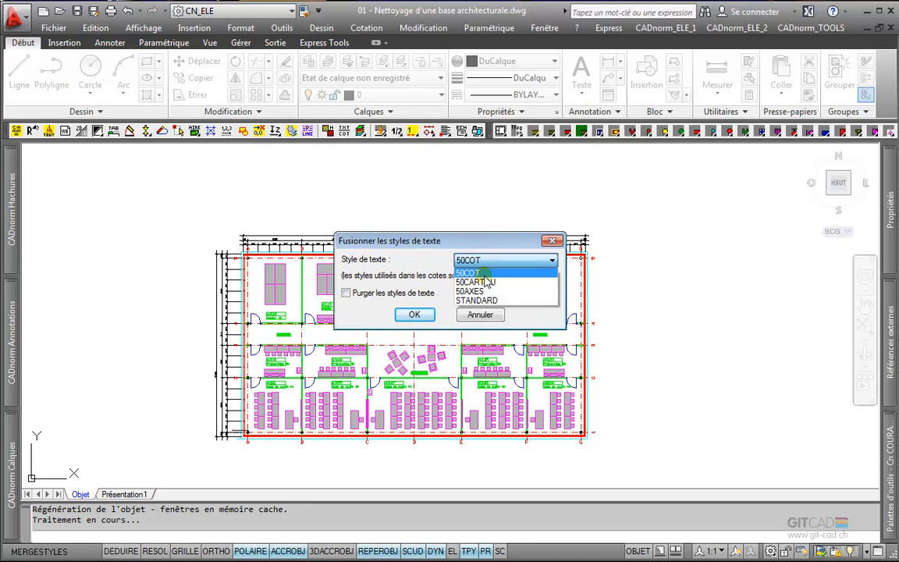
{"action": "left_click", "coordinate": [483, 302]}
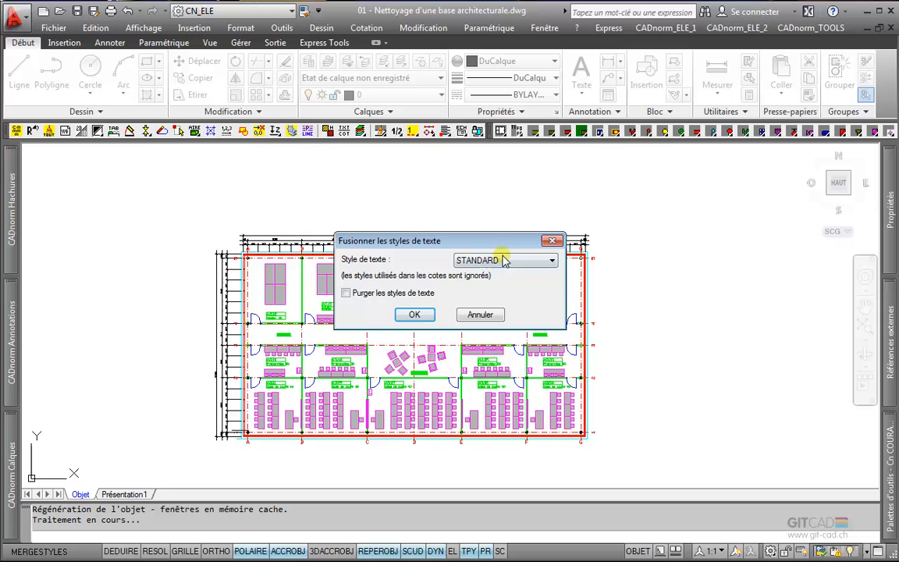
{"action": "left_click", "coordinate": [415, 316]}
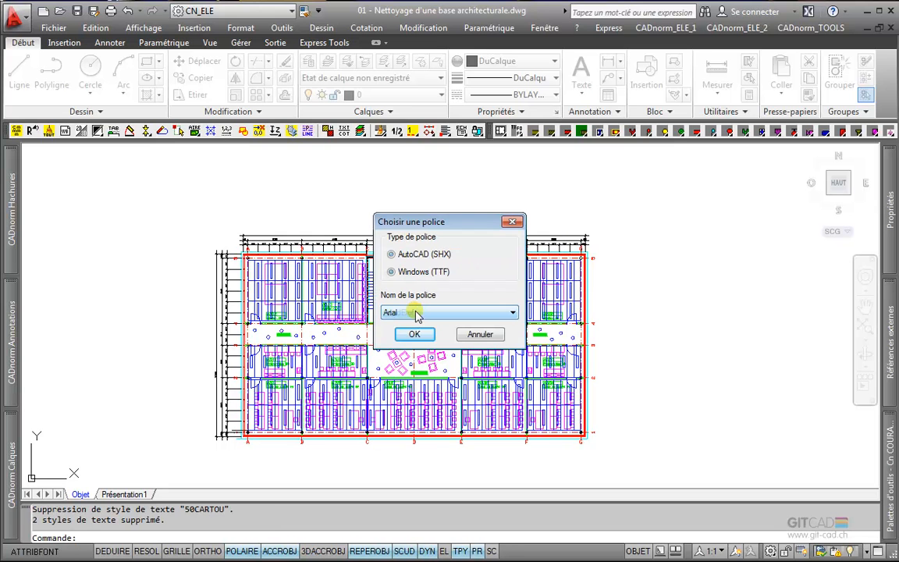
Step: Set the font to Windows TTF Arial and accept the scale list with Cn_1:50 and Cn_1:100, using millimetre object and centimetre paper units
{"action": "left_click", "coordinate": [422, 310]}
{"action": "left_click", "coordinate": [422, 310]}
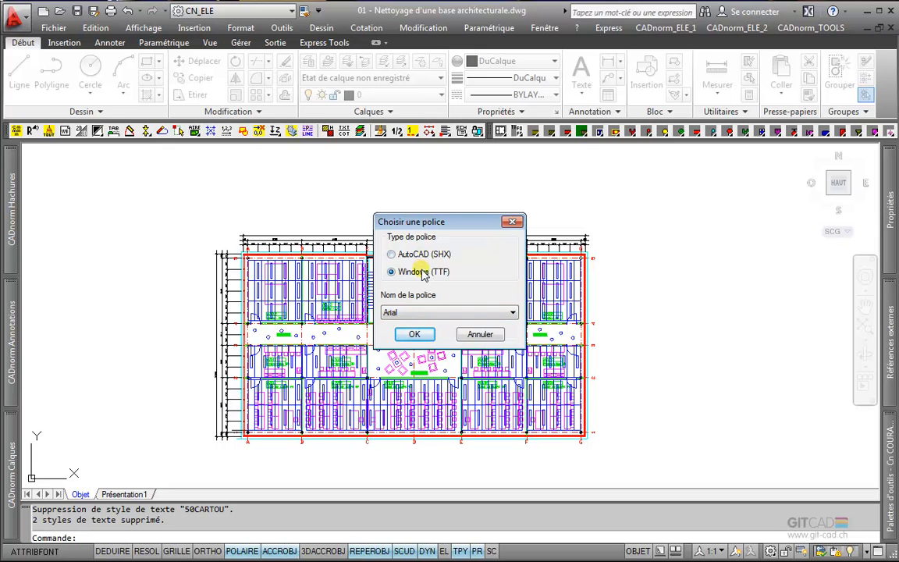
{"action": "left_click", "coordinate": [424, 335]}
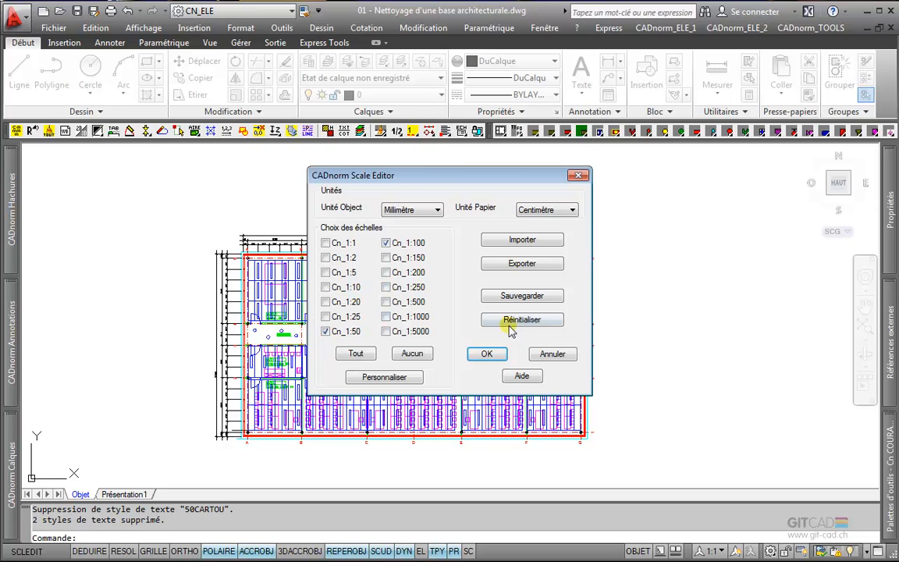
{"action": "left_click", "coordinate": [522, 304]}
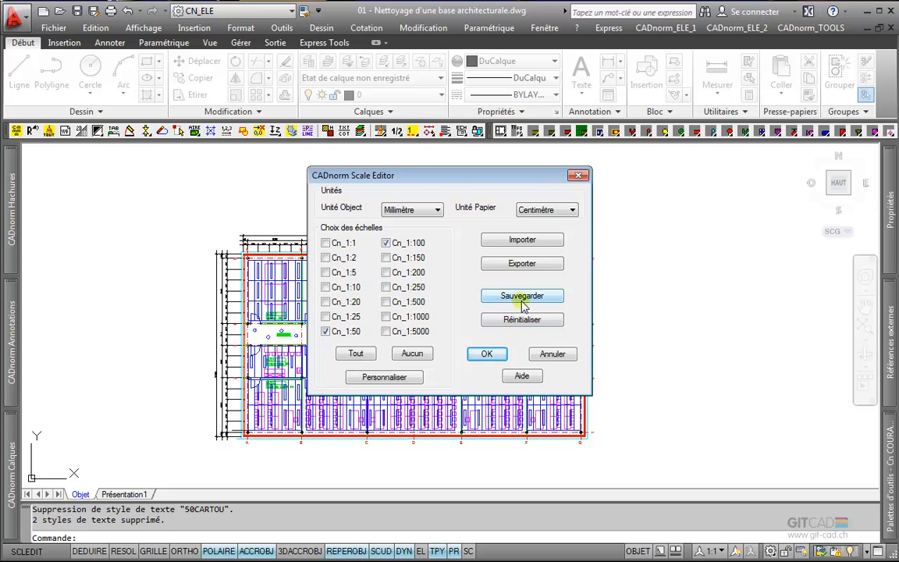
{"action": "left_click", "coordinate": [502, 355]}
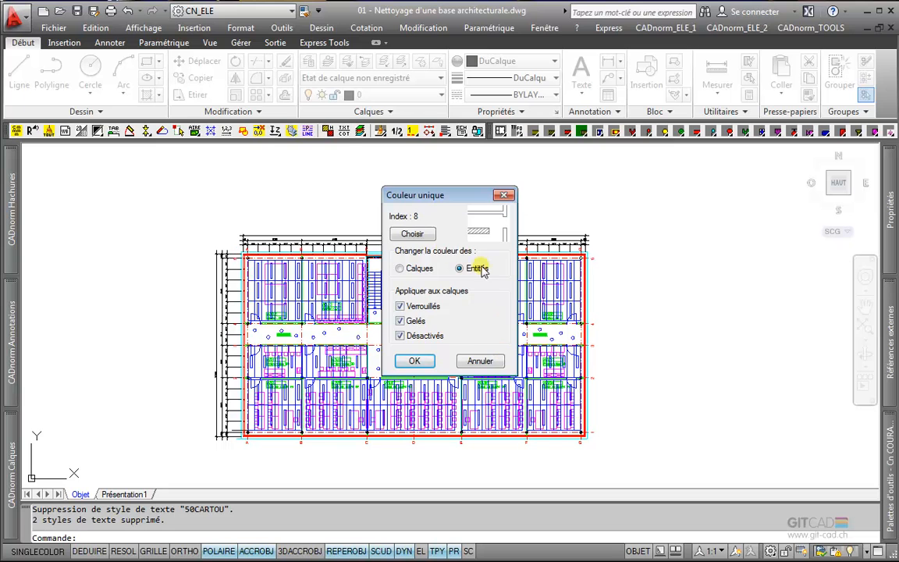
Step: Recolour entities with index 8, including locked, frozen and disabled layers, and purge unreferenced and missing xrefs and raster images
{"action": "left_click", "coordinate": [412, 233]}
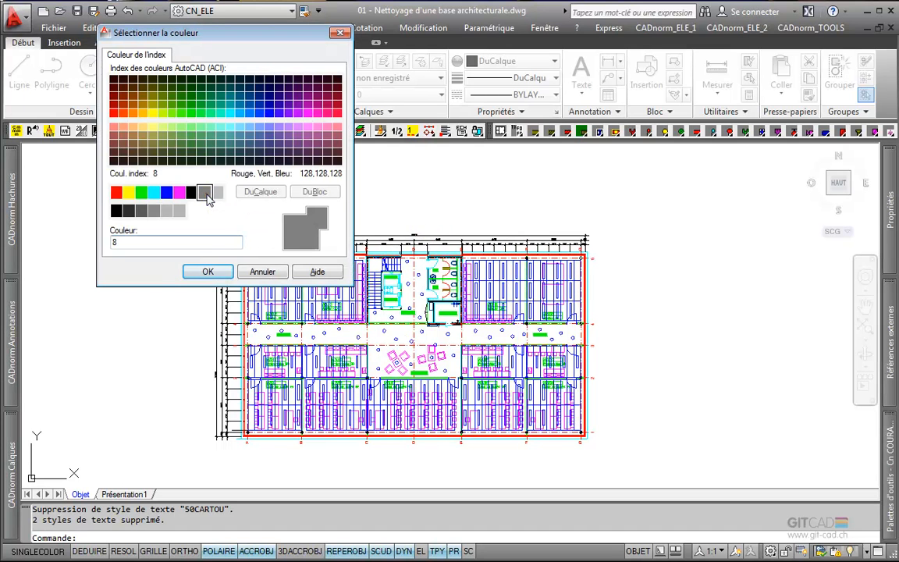
{"action": "left_click", "coordinate": [207, 271]}
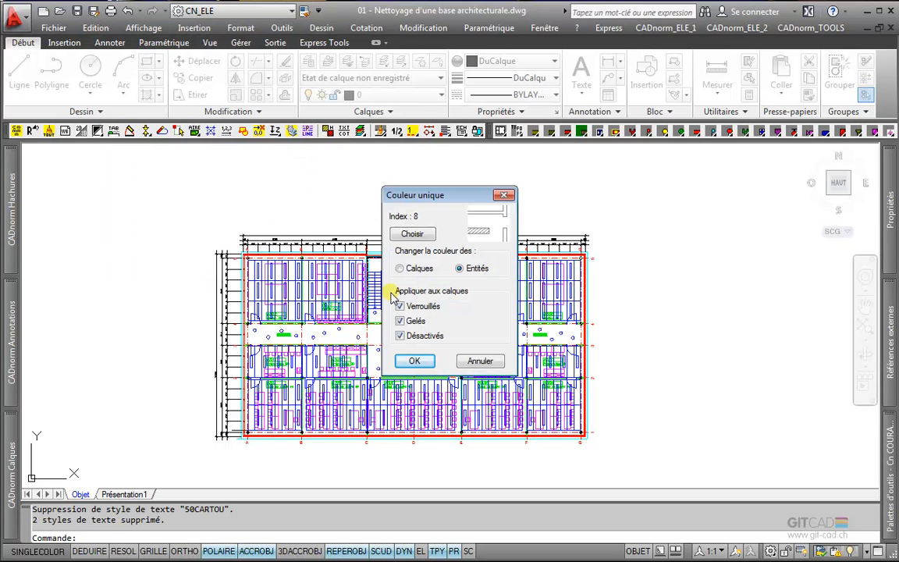
{"action": "left_click", "coordinate": [471, 269]}
{"action": "left_click", "coordinate": [415, 360]}
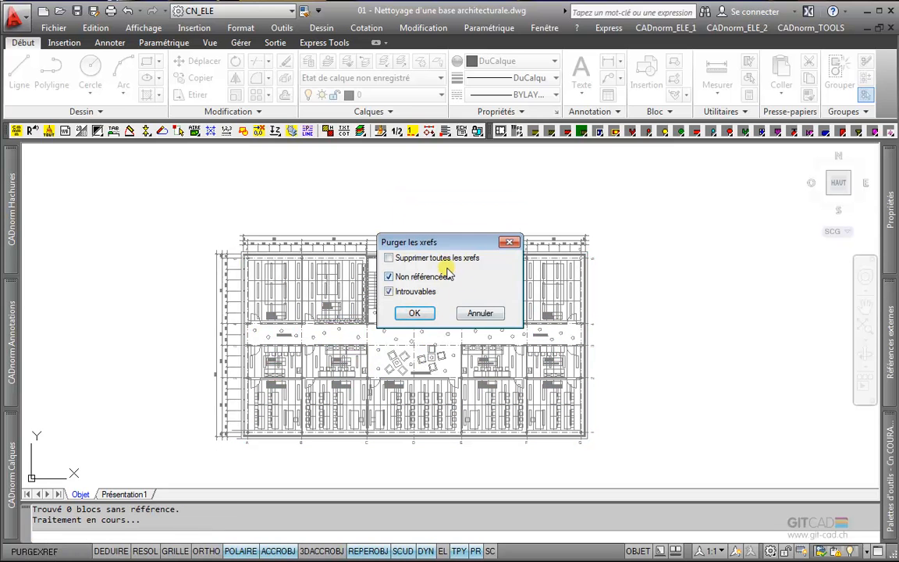
{"action": "left_click", "coordinate": [415, 313]}
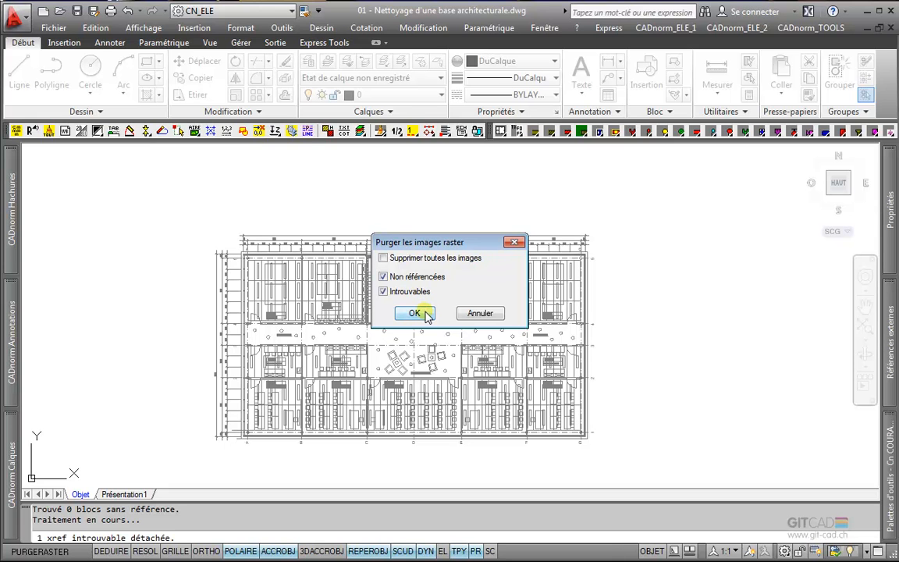
{"action": "left_click", "coordinate": [425, 312]}
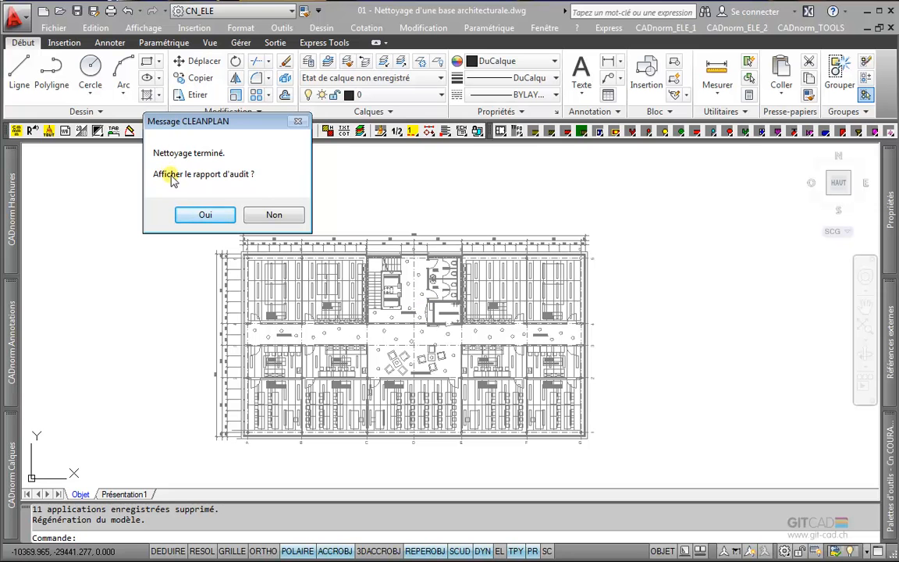
Step: Display the cleaning audit report, examine its final line on errors found and corrected, and close it
{"action": "left_click", "coordinate": [206, 214]}
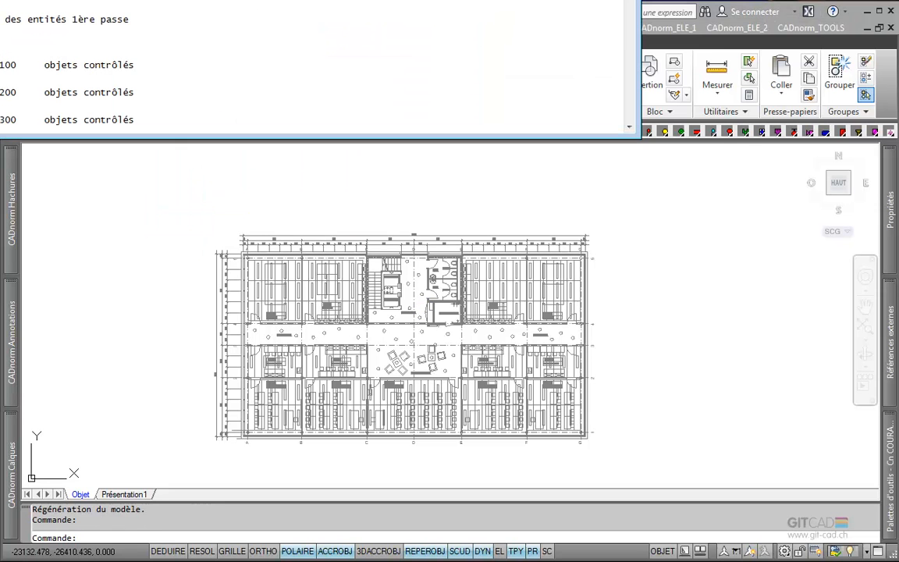
{"action": "left_click_drag", "start_coordinate": [282, 0], "coordinate": [448, 152]}
{"action": "left_click_drag", "start_coordinate": [797, 205], "coordinate": [802, 396]}
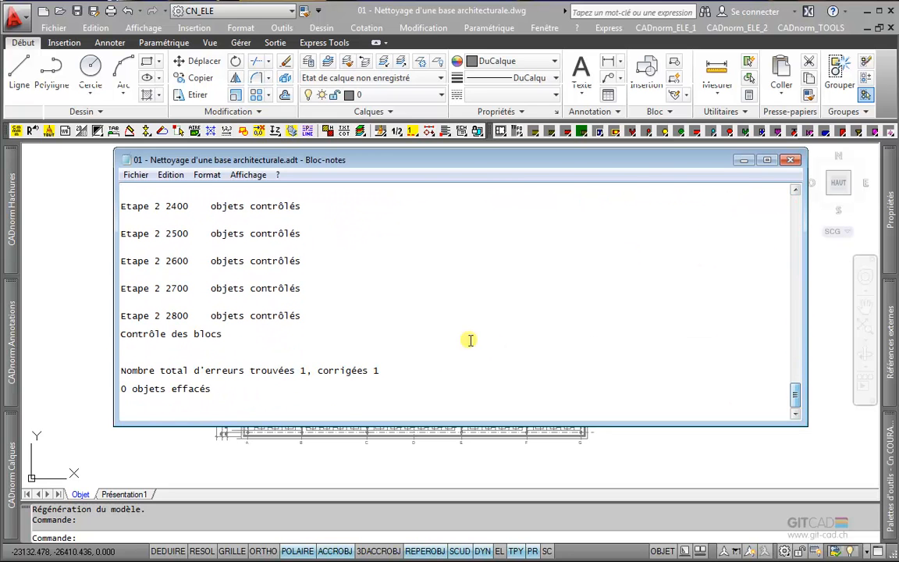
{"action": "left_click_drag", "start_coordinate": [393, 367], "coordinate": [215, 375]}
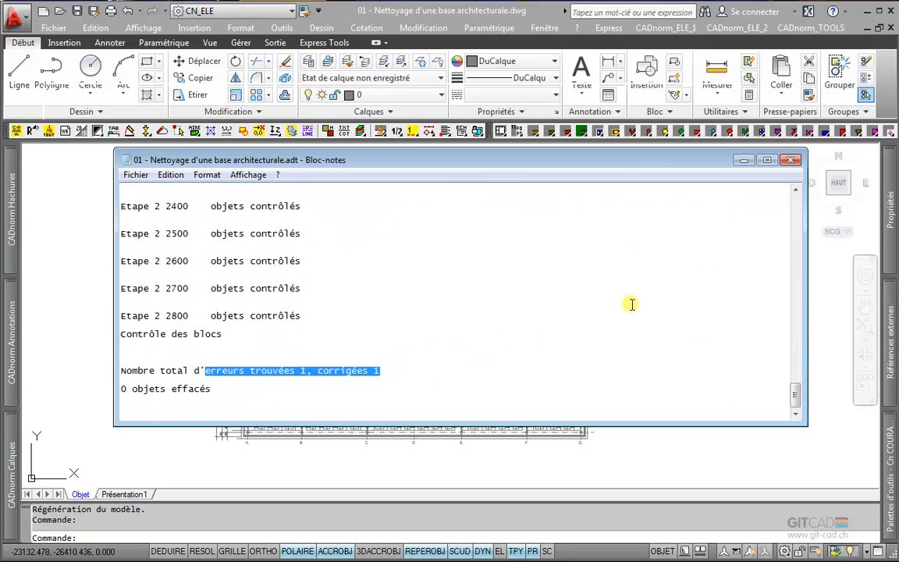
{"action": "left_click", "coordinate": [791, 159]}
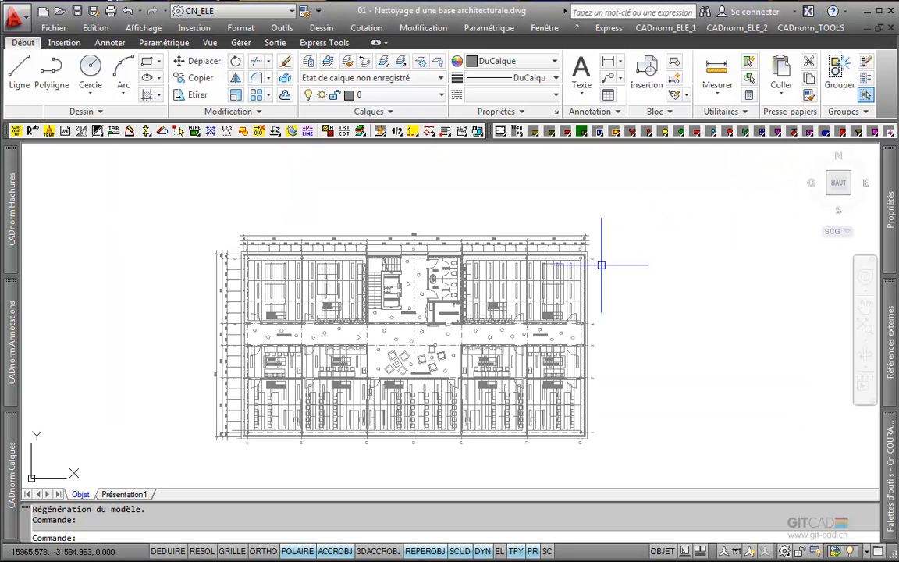
Step: Turn off object snap and place the UCS origin and drawing base point at the centre of the column where axes A and 1 cross
{"action": "middle_click_drag", "start_coordinate": [429, 358], "coordinate": [478, 283]}
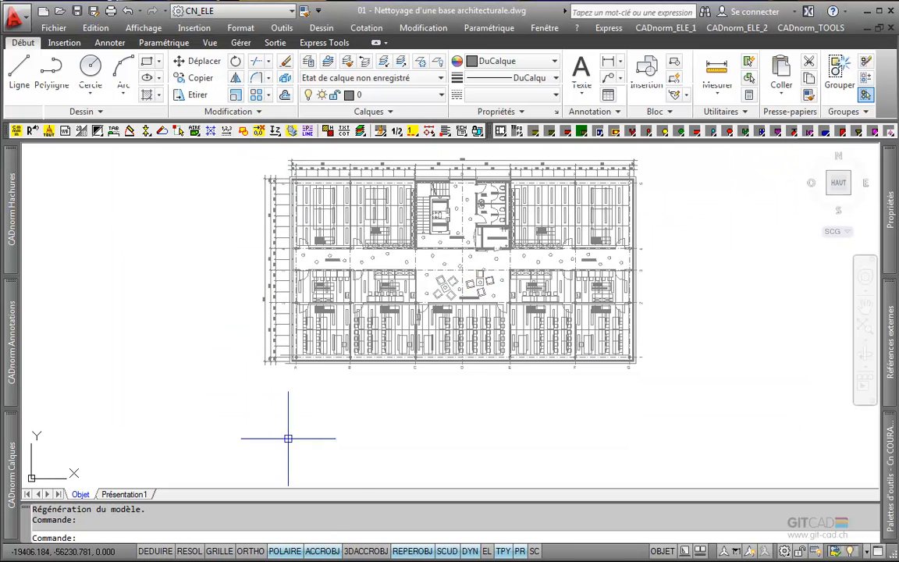
{"action": "left_click", "coordinate": [321, 551]}
{"action": "scroll", "coordinate": [332, 289], "scroll_direction": "up", "scroll_amount": 2}
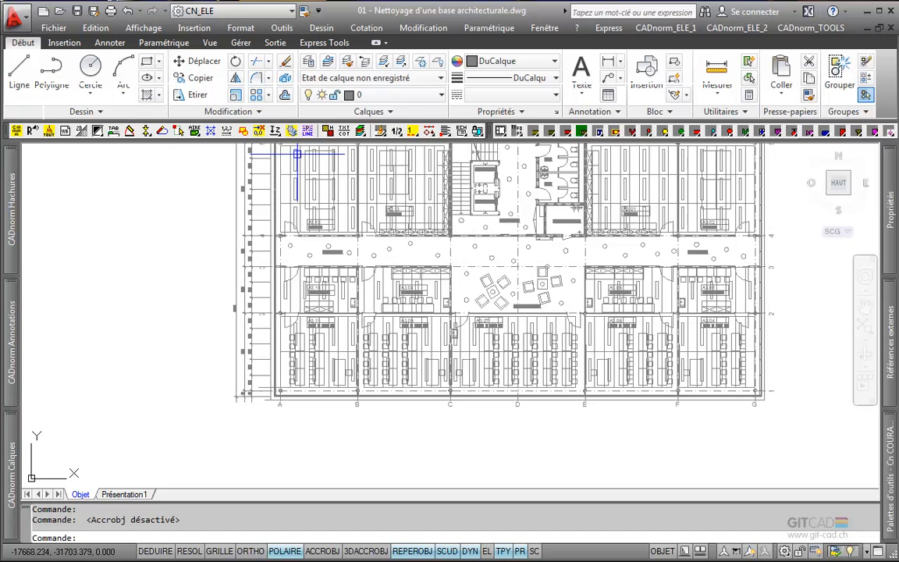
{"action": "left_click", "coordinate": [261, 132]}
{"action": "scroll", "coordinate": [281, 414], "scroll_direction": "up", "scroll_amount": 8}
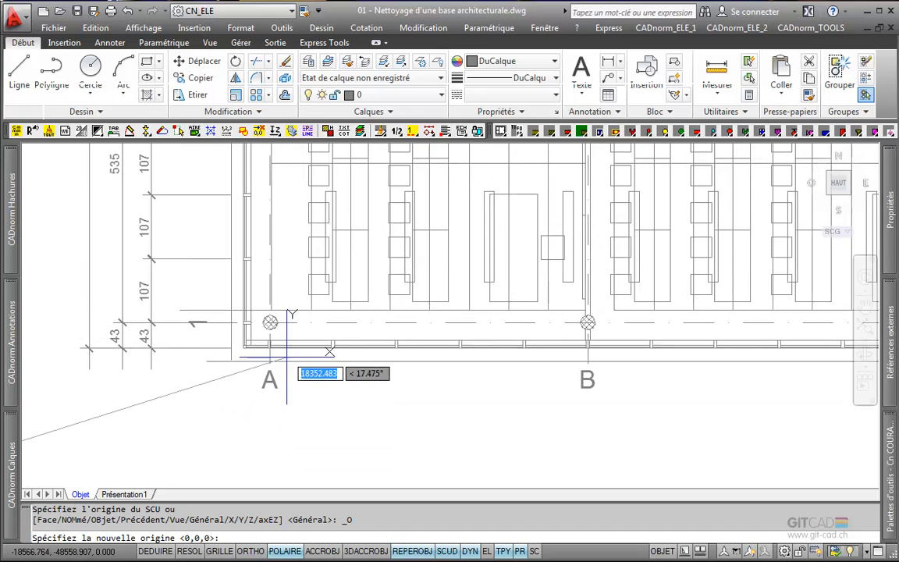
{"action": "right_click", "coordinate": [301, 318], "text": "shift"}
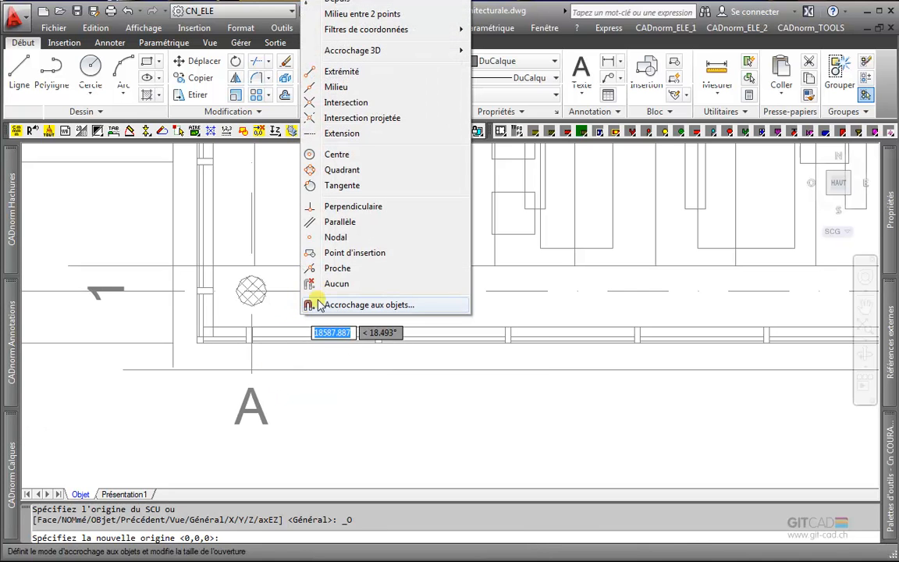
{"action": "left_click", "coordinate": [349, 154]}
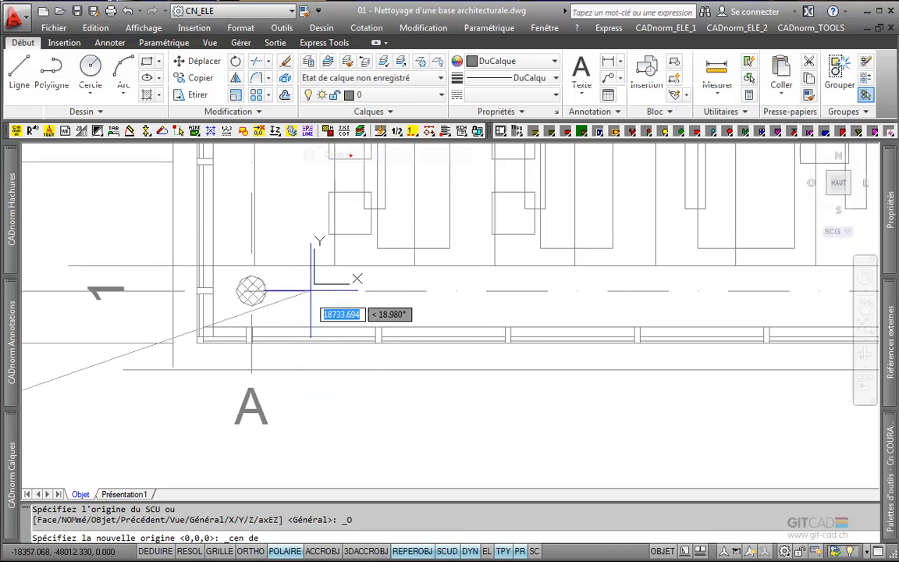
{"action": "left_click", "coordinate": [251, 291]}
{"action": "middle_click", "coordinate": [326, 294]}
{"action": "mouse_move", "coordinate": [310, 292]}
{"action": "middle_mouse_down"}
{"action": "mouse_move", "coordinate": [405, 283]}
{"action": "mouse_move", "coordinate": [623, 289]}
{"action": "middle_mouse_up"}
{"action": "scroll", "coordinate": [334, 318], "scroll_direction": "up", "scroll_amount": 3}
{"action": "scroll", "coordinate": [498, 297], "scroll_direction": "up", "scroll_amount": 5}
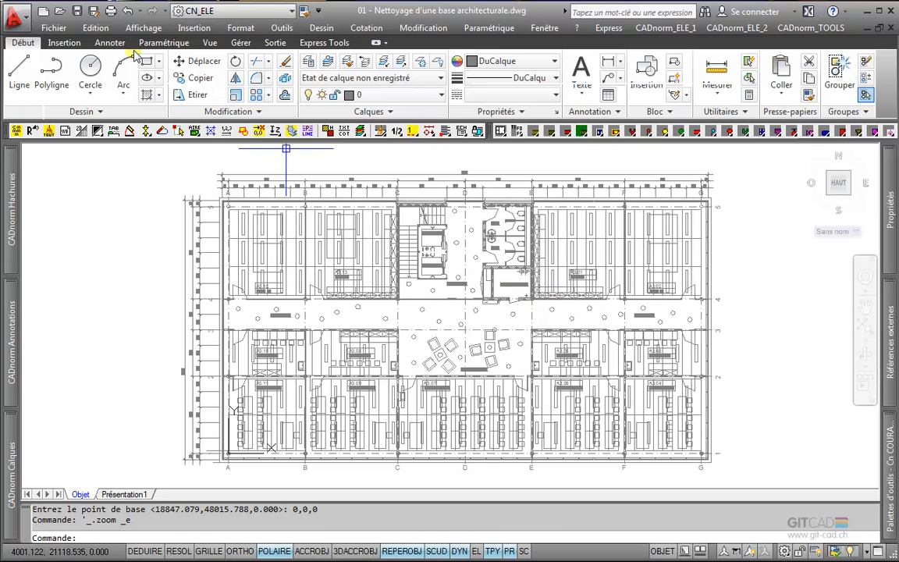
Step: Save the cleaned drawing as XR-A30 in the CVS-ELE folder in AutoCAD 2010 format, and close it
{"action": "left_click", "coordinate": [53, 27]}
{"action": "left_click", "coordinate": [17, 22]}
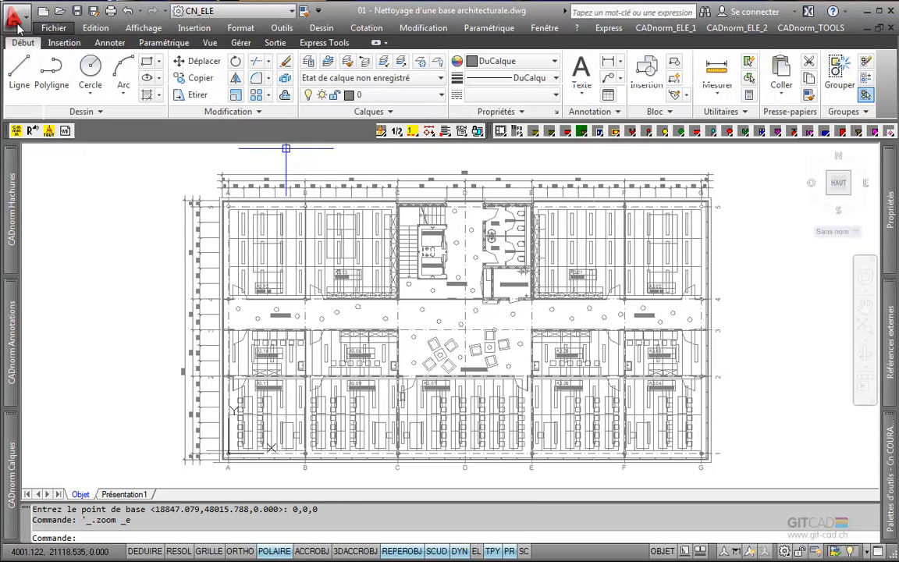
{"action": "left_click", "coordinate": [16, 23]}
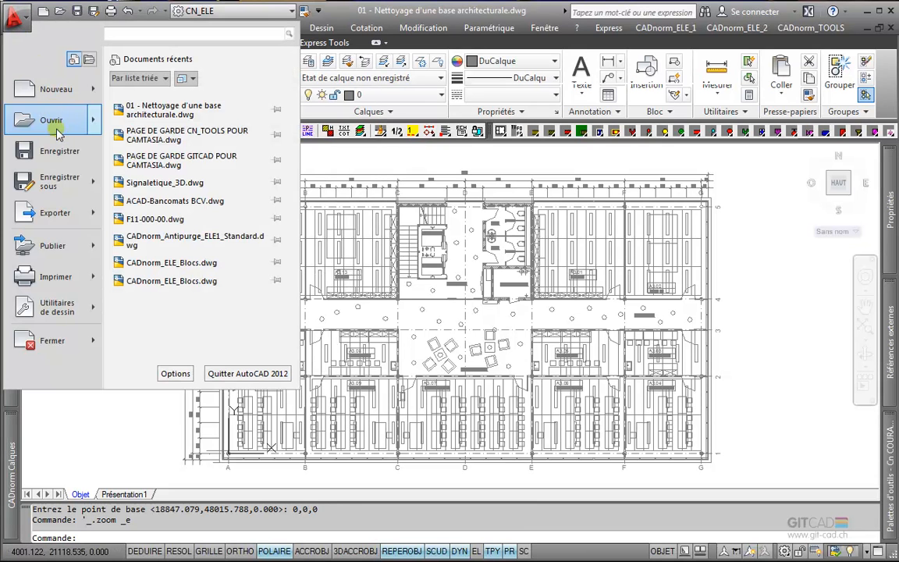
{"action": "left_click", "coordinate": [56, 180]}
{"action": "left_click_drag", "start_coordinate": [201, 26], "coordinate": [271, 73]}
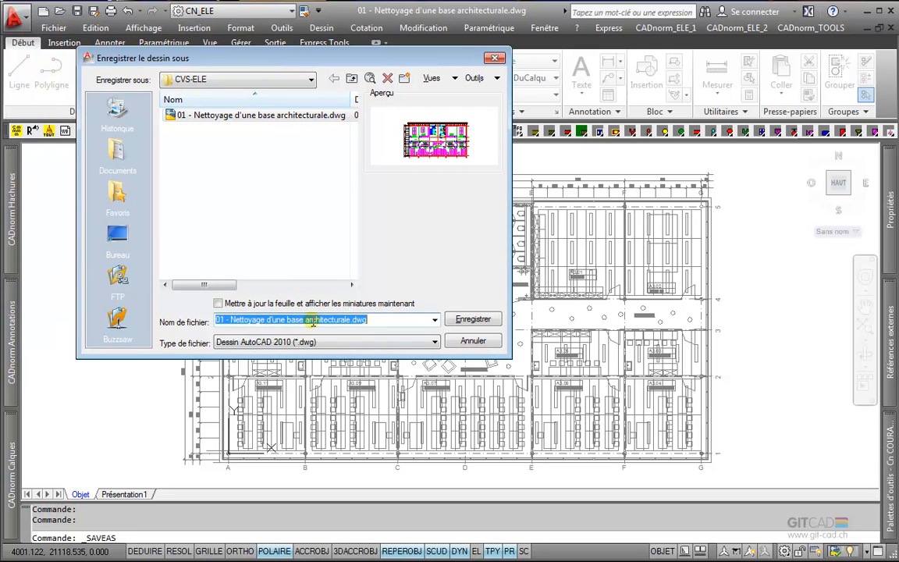
{"action": "type", "text": "XR-A30"}
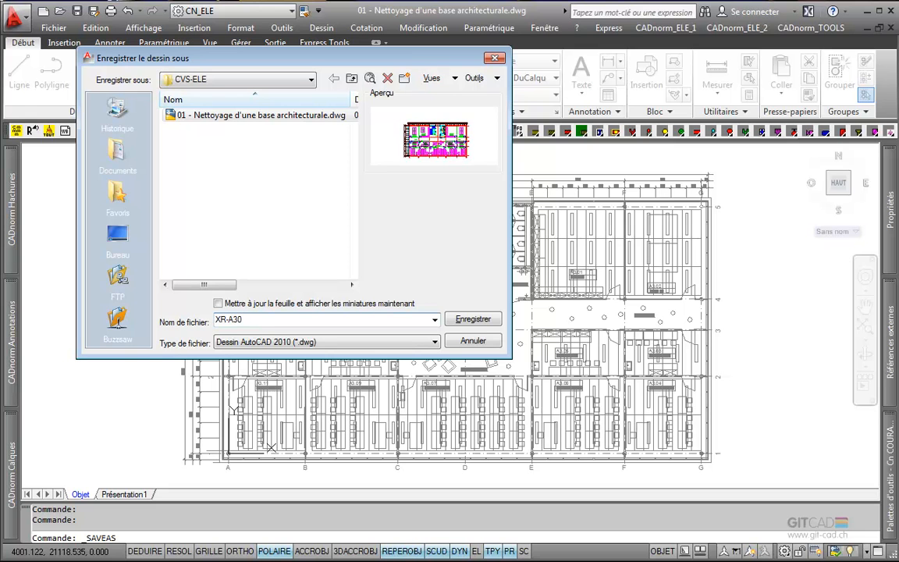
{"action": "left_click", "coordinate": [478, 325]}
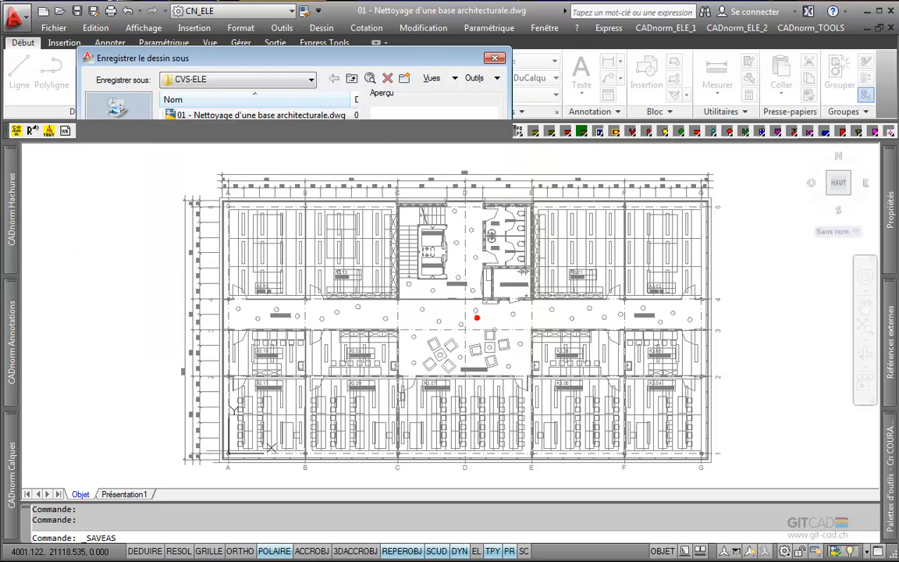
{"action": "left_click", "coordinate": [889, 29]}
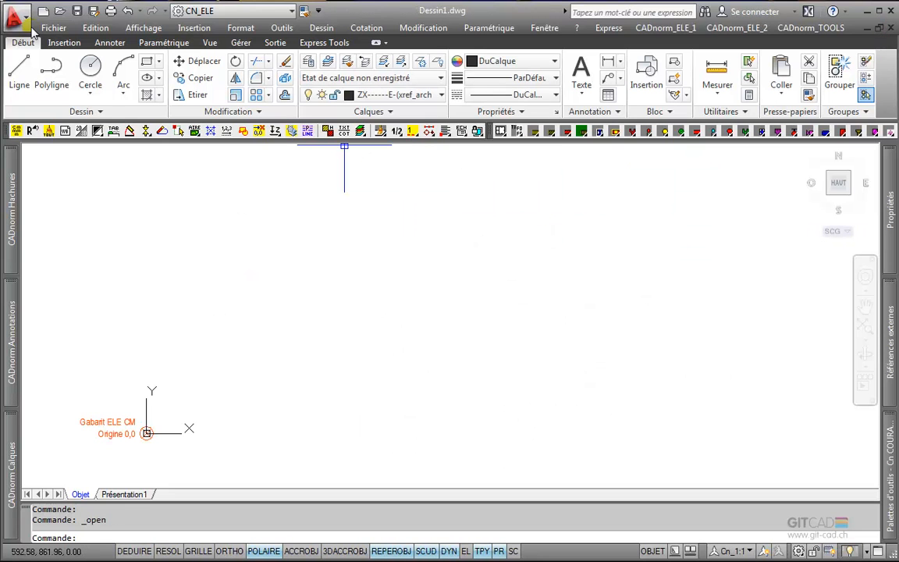
Step: Create a new drawing from the CADnorm_ELE_cm.dwt template
{"action": "left_click", "coordinate": [17, 19]}
{"action": "mouse_move", "coordinate": [51, 89]}
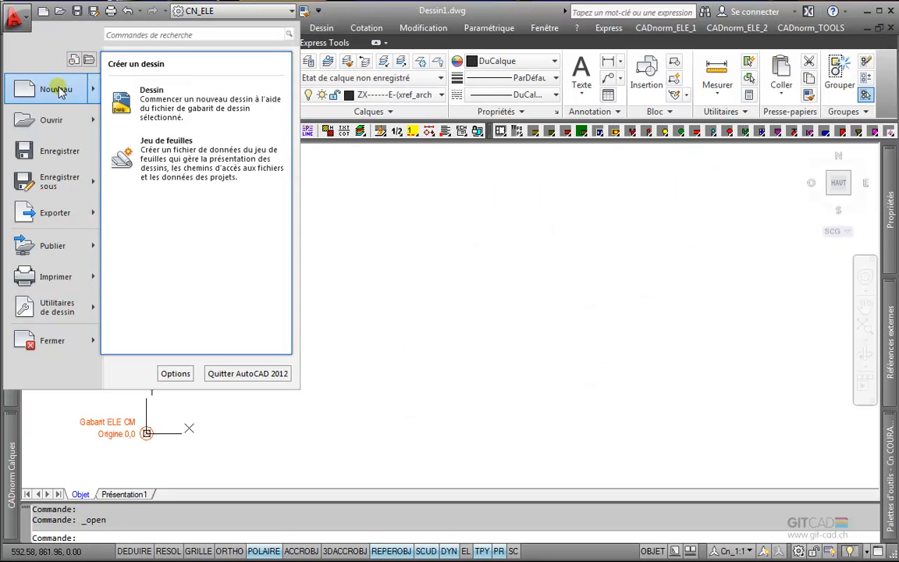
{"action": "left_click", "coordinate": [129, 115]}
{"action": "left_click_drag", "start_coordinate": [222, 9], "coordinate": [365, 105]}
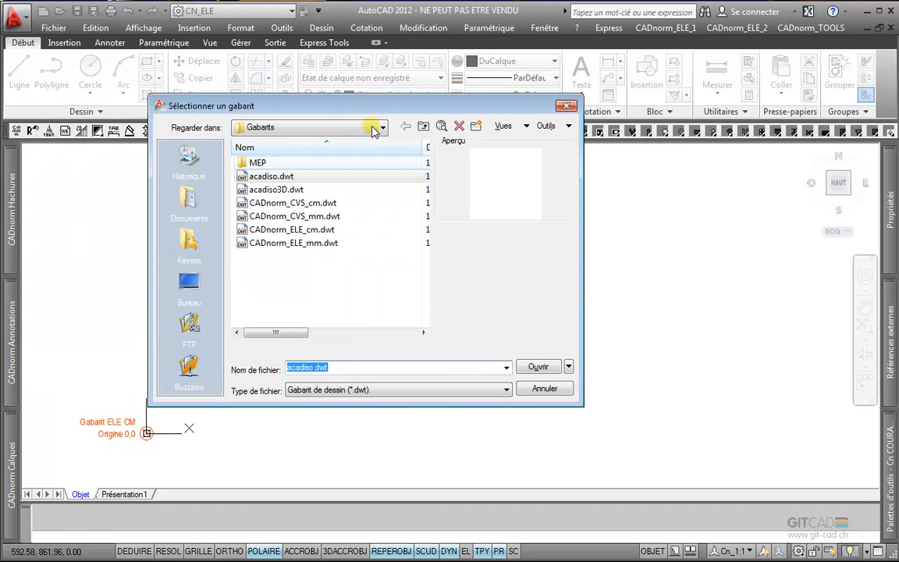
{"action": "left_click", "coordinate": [295, 233]}
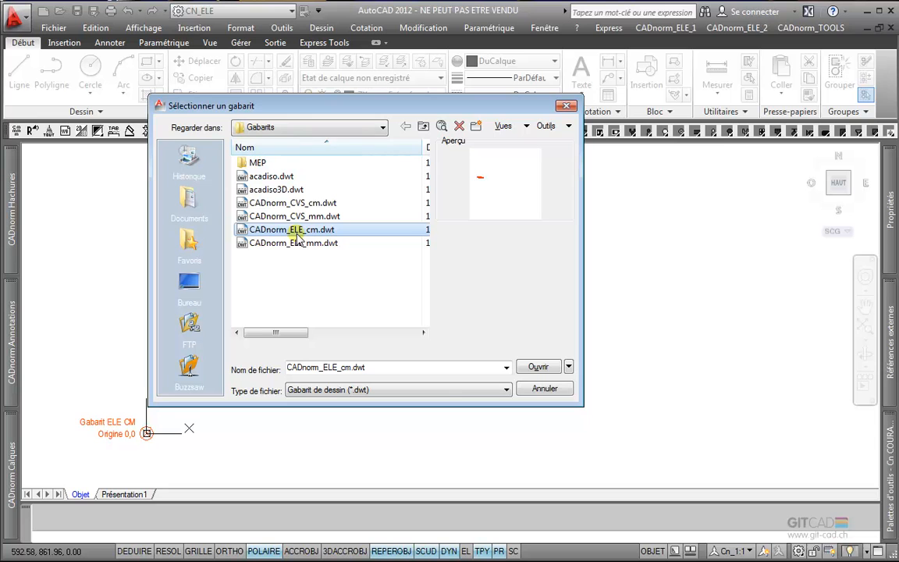
{"action": "left_click", "coordinate": [537, 366]}
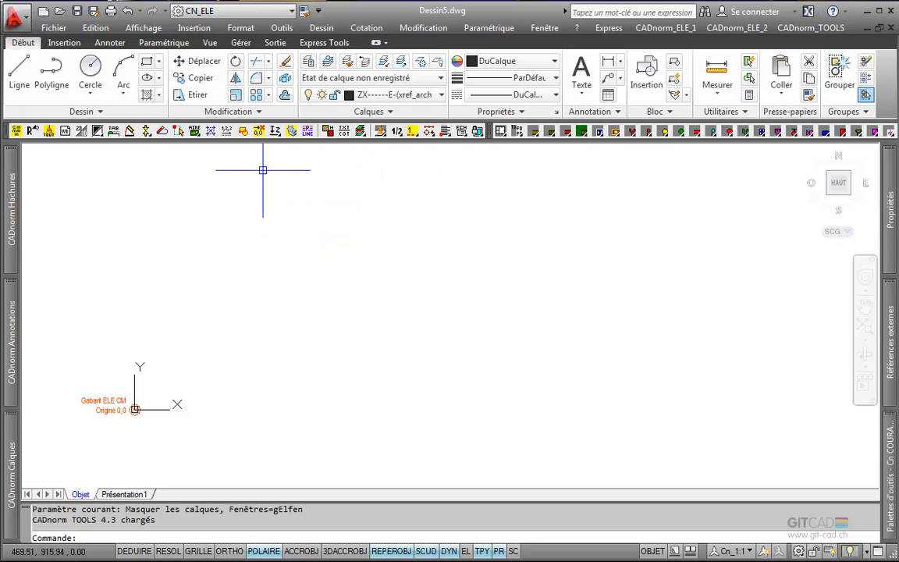
Step: Attach XR-A30.dwg from the CVS-ELE folder as an overlay DWG reference at insertion point 0,0,0 with scale 1 and rotation 0
{"action": "left_click", "coordinate": [194, 29]}
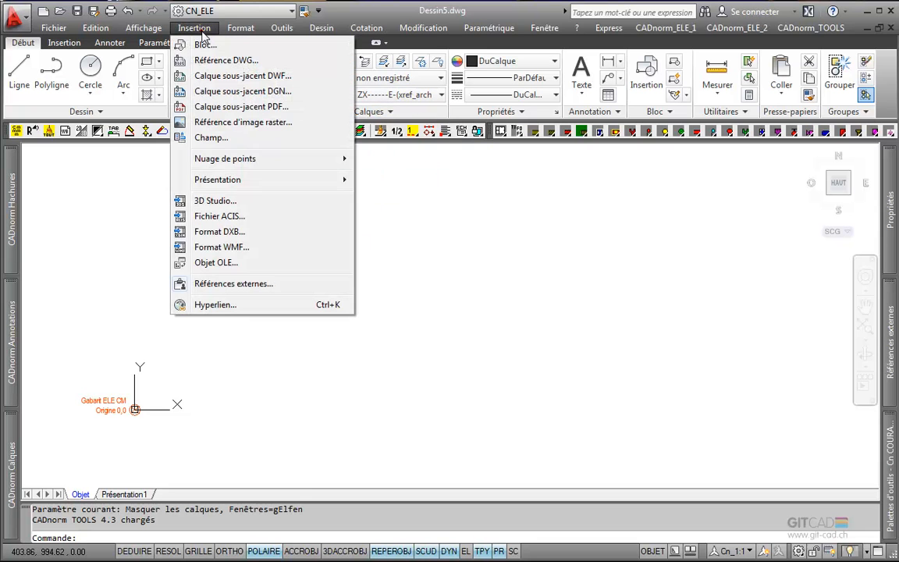
{"action": "left_click", "coordinate": [195, 64]}
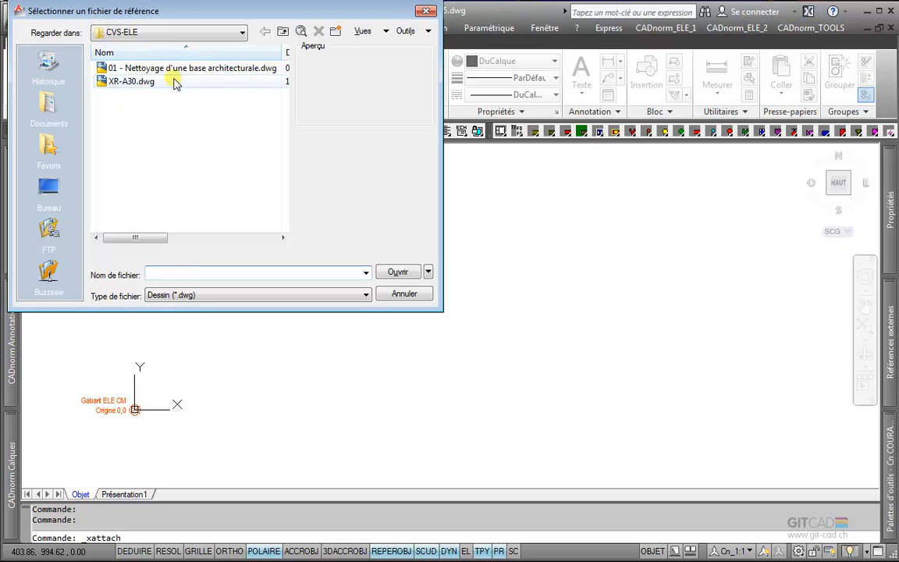
{"action": "left_click", "coordinate": [129, 81]}
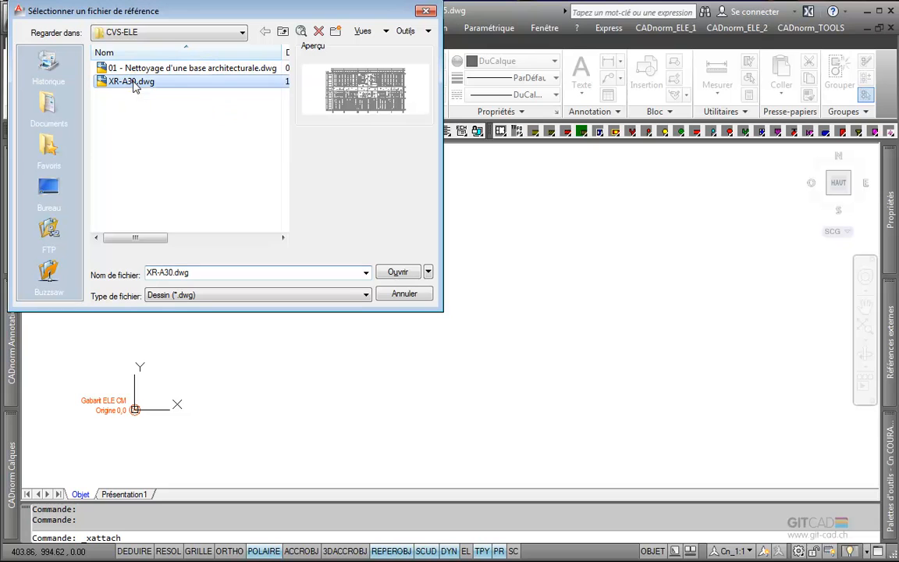
{"action": "left_click", "coordinate": [385, 277]}
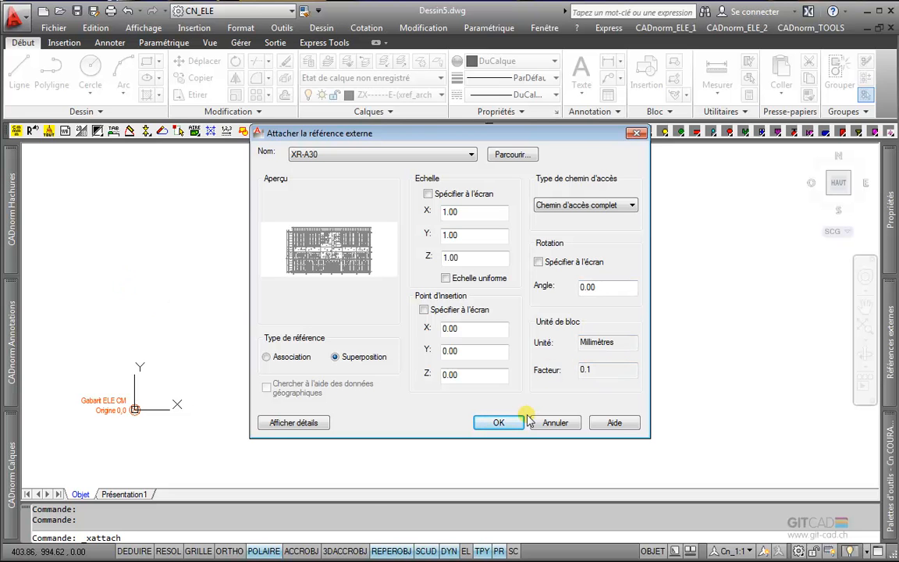
{"action": "left_click", "coordinate": [499, 423]}
{"action": "middle_click", "coordinate": [469, 334]}
{"action": "middle_click", "coordinate": [468, 334]}
Step: Examine the attached plan's linework in the central circulation area, the technical shaft and the surrounding rooms
{"action": "scroll", "coordinate": [469, 335], "scroll_direction": "up", "scroll_amount": 4}
{"action": "scroll", "coordinate": [572, 410], "scroll_direction": "up", "scroll_amount": 2}
{"action": "scroll", "coordinate": [758, 445], "scroll_direction": "up", "scroll_amount": 3}
{"action": "scroll", "coordinate": [714, 418], "scroll_direction": "down", "scroll_amount": 5}
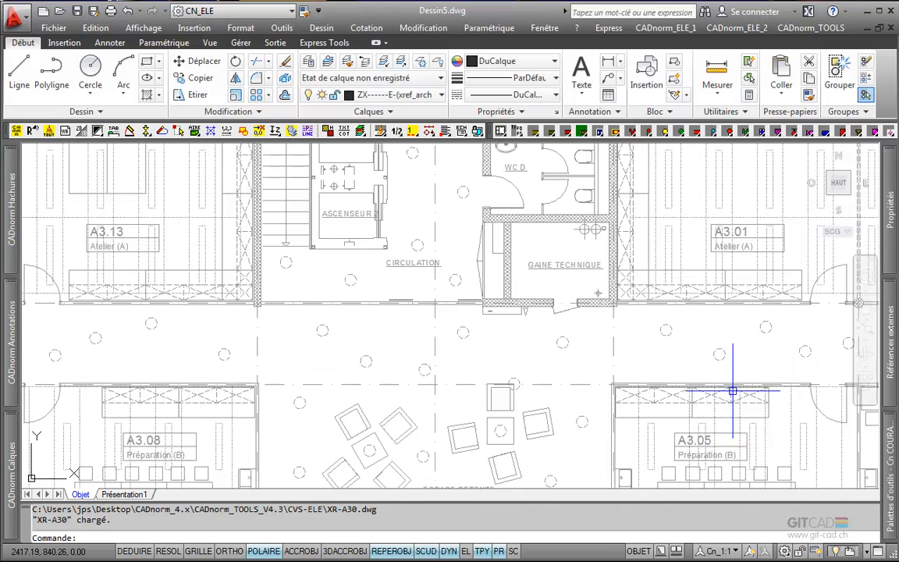
{"action": "middle_click_drag", "start_coordinate": [706, 411], "coordinate": [551, 441]}
{"action": "scroll", "coordinate": [381, 387], "scroll_direction": "up", "scroll_amount": 3}
{"action": "middle_click_drag", "start_coordinate": [381, 387], "coordinate": [541, 168]}
{"action": "scroll", "coordinate": [406, 306], "scroll_direction": "down", "scroll_amount": 4}
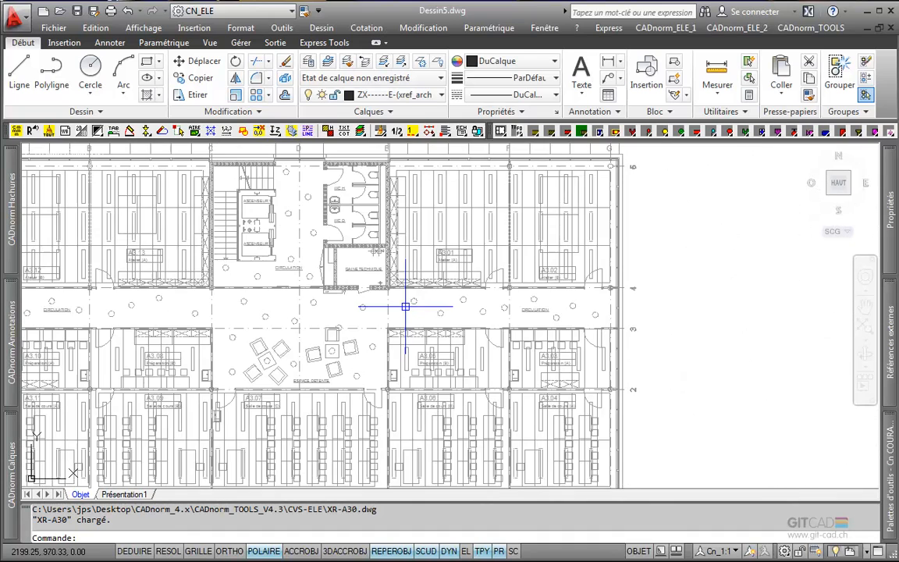
{"action": "scroll", "coordinate": [402, 312], "scroll_direction": "down", "scroll_amount": 3}
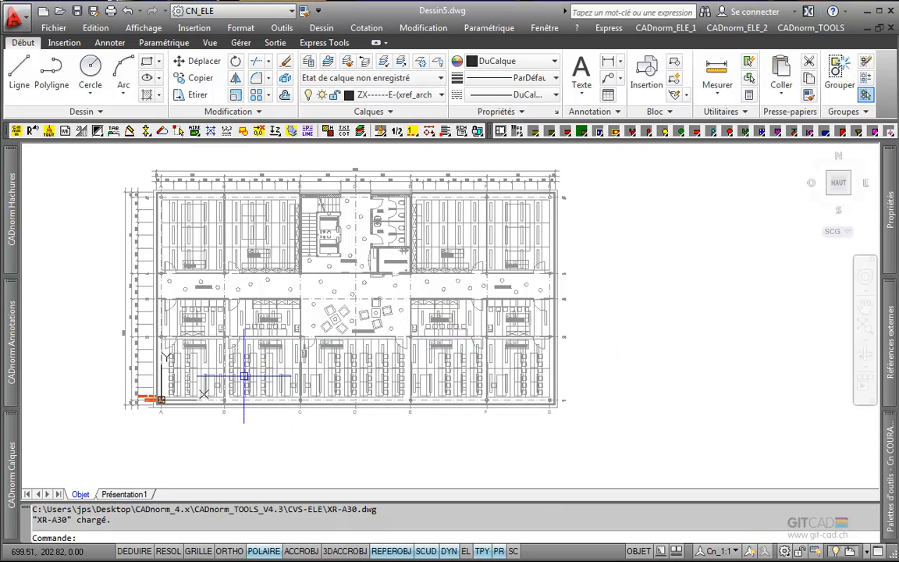
Step: Examine the template's 0,0 origin marker against the column where axes A and 1 cross, and review the central rest area and whole plan
{"action": "middle_click_drag", "start_coordinate": [244, 379], "coordinate": [262, 393]}
{"action": "scroll", "coordinate": [237, 372], "scroll_direction": "up", "scroll_amount": 2}
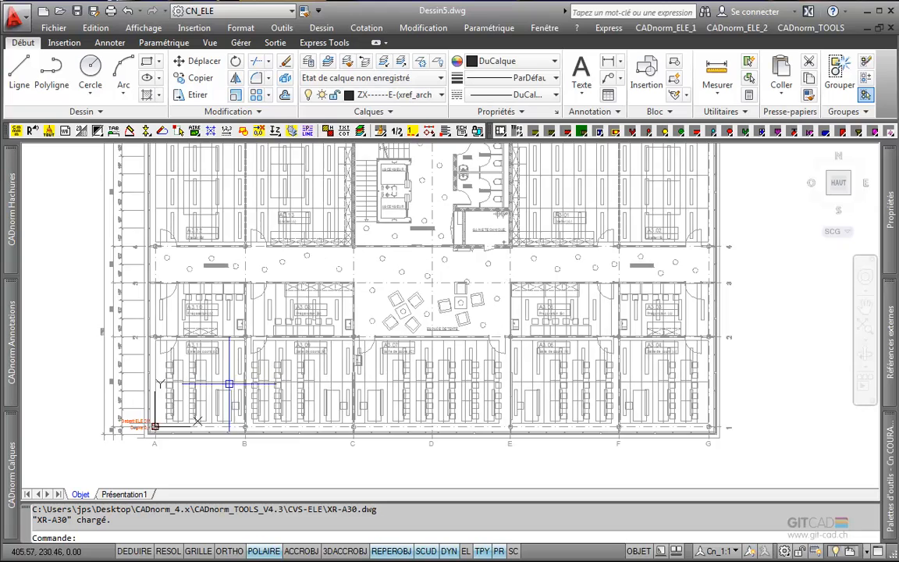
{"action": "scroll", "coordinate": [150, 385], "scroll_direction": "up", "scroll_amount": 3}
{"action": "scroll", "coordinate": [156, 382], "scroll_direction": "up", "scroll_amount": 3}
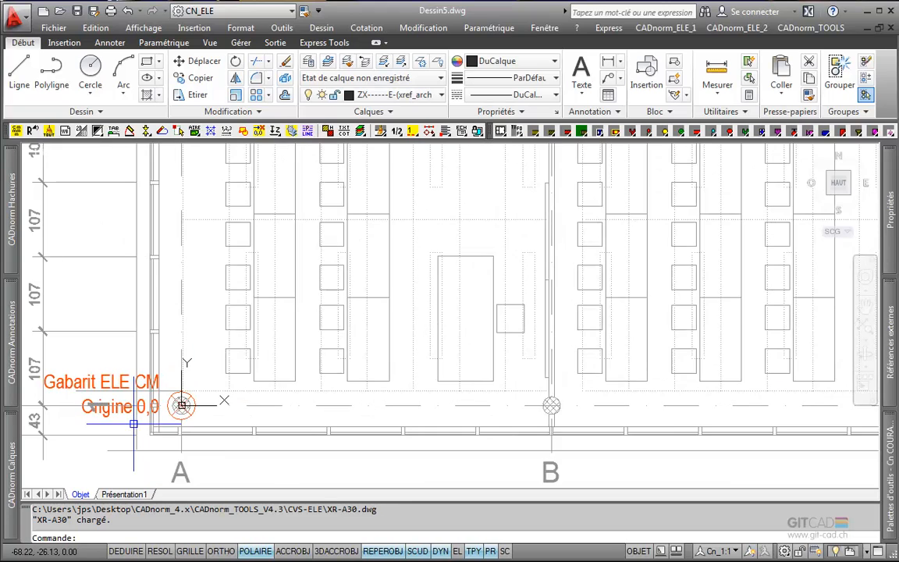
{"action": "scroll", "coordinate": [183, 406], "scroll_direction": "down", "scroll_amount": 4}
{"action": "scroll", "coordinate": [301, 357], "scroll_direction": "down", "scroll_amount": 1}
{"action": "scroll", "coordinate": [315, 357], "scroll_direction": "up", "scroll_amount": 5}
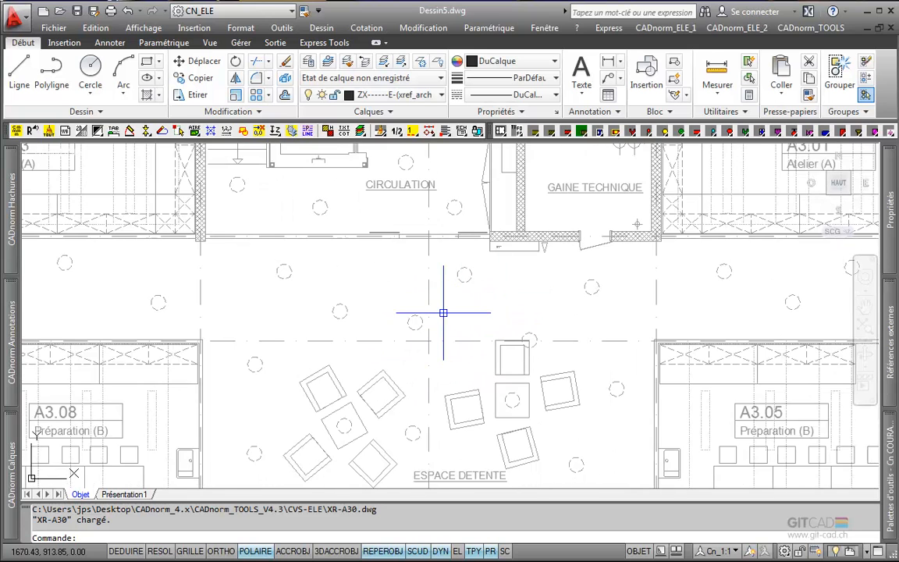
{"action": "scroll", "coordinate": [440, 311], "scroll_direction": "down", "scroll_amount": 5}
{"action": "middle_click_drag", "start_coordinate": [439, 301], "coordinate": [421, 317]}
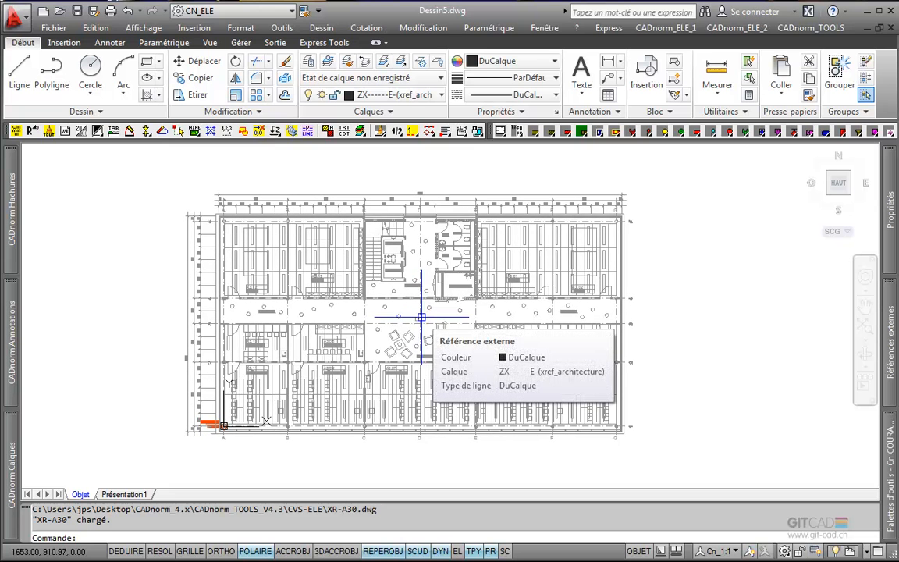